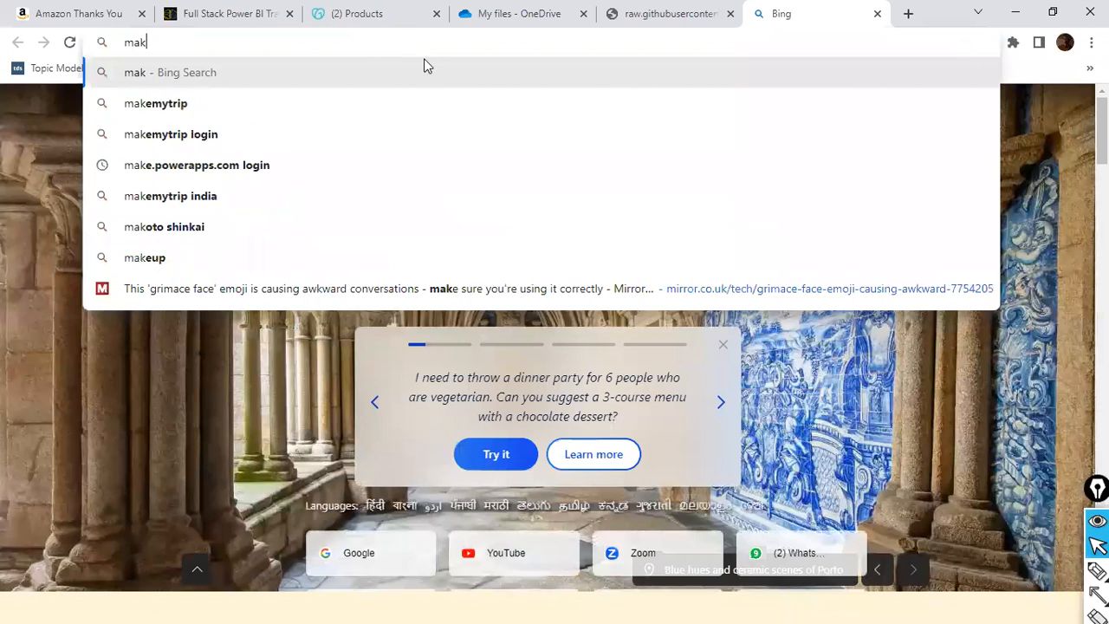
Search the web for "make.powerapps.com login" and open the Power Apps maker site from the results.
key(Down)
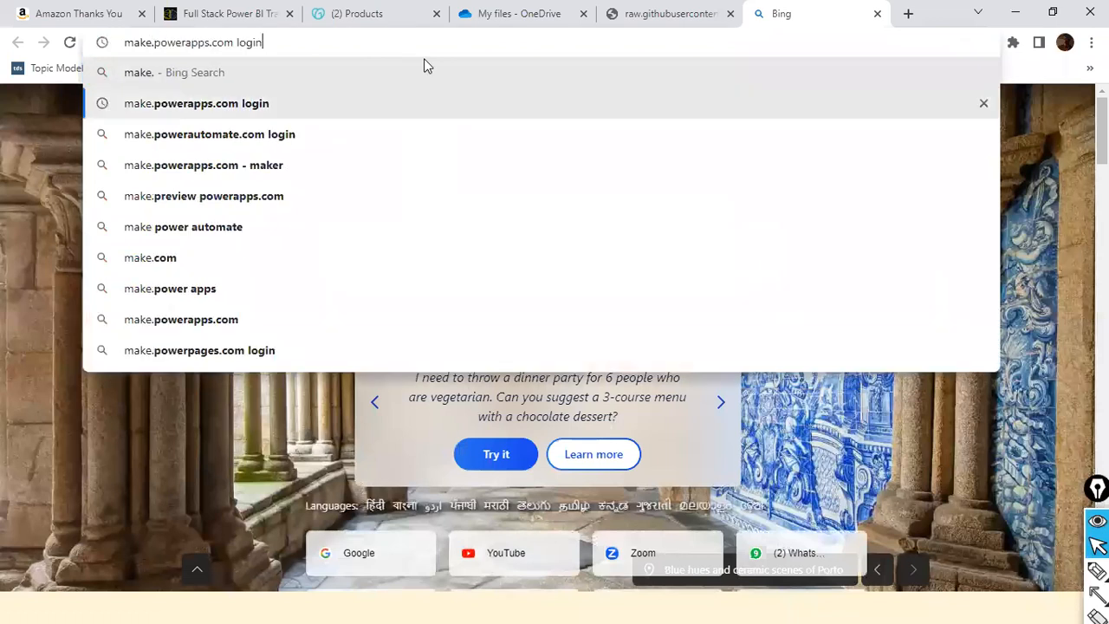
key(Return)
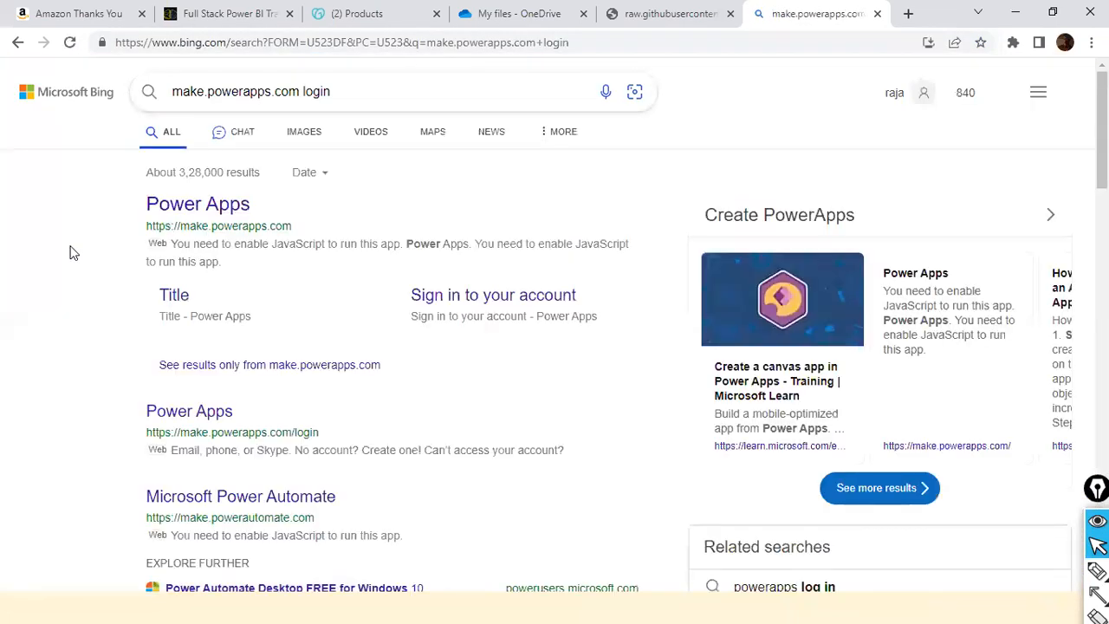
click(240, 209)
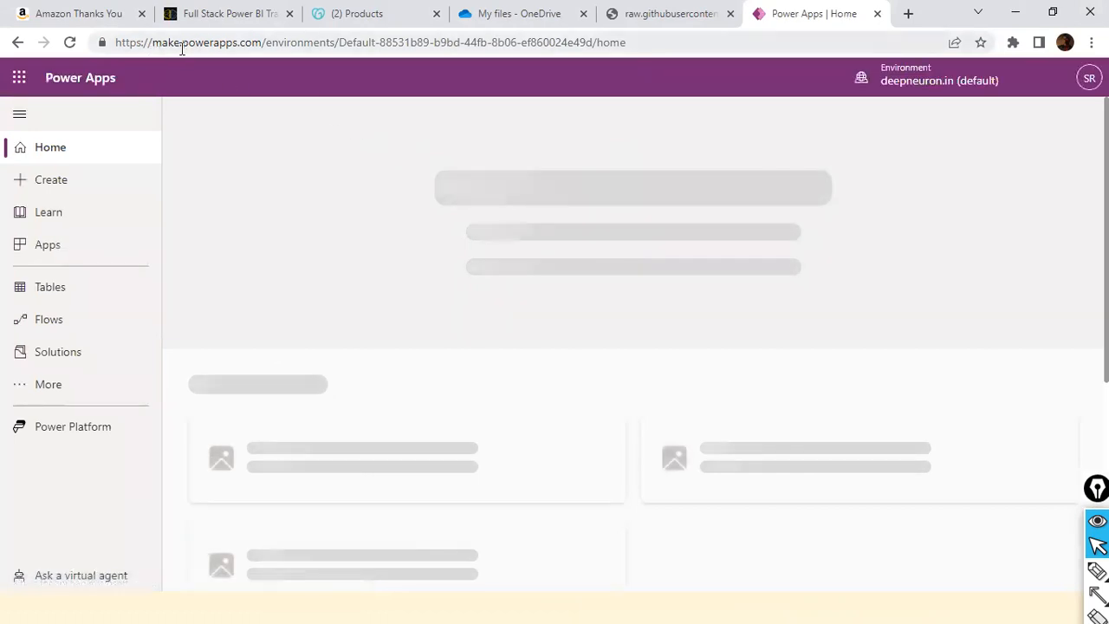
click(260, 46)
click(260, 47)
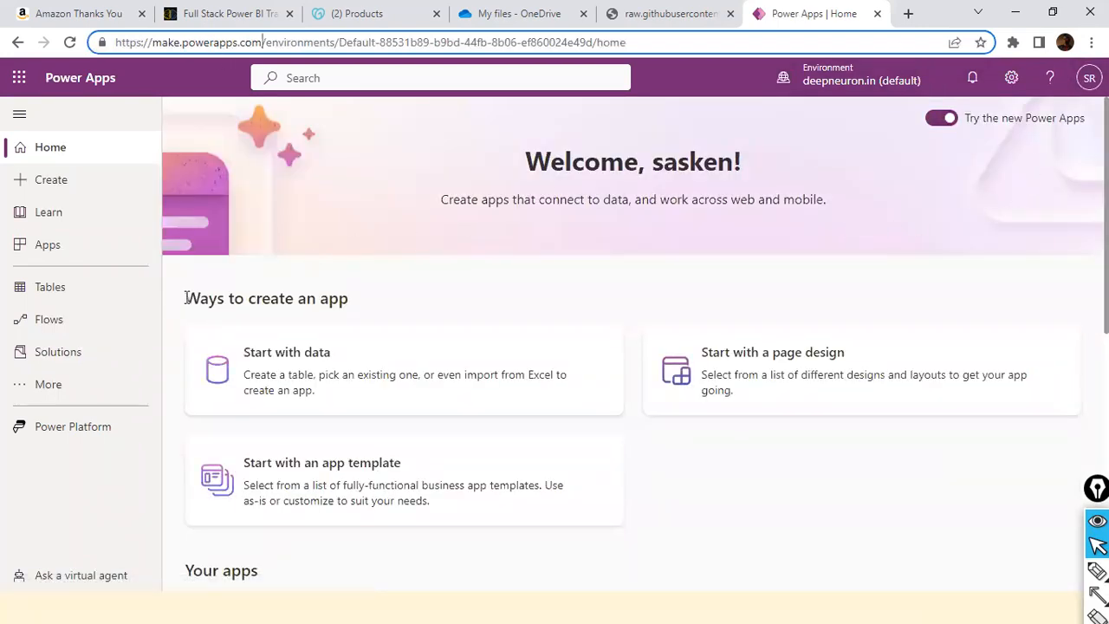
Look over the app creation options on the home page and view the recommended tables of the environment.
scroll(507, 272, down, 1)
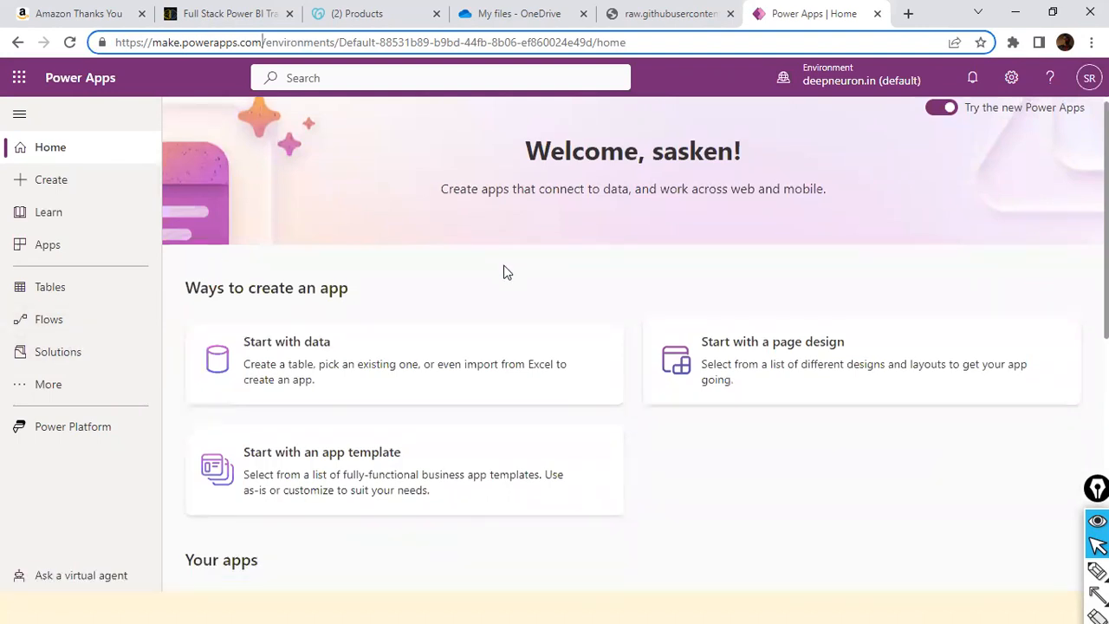
scroll(507, 272, down, 3)
scroll(507, 272, up, 3)
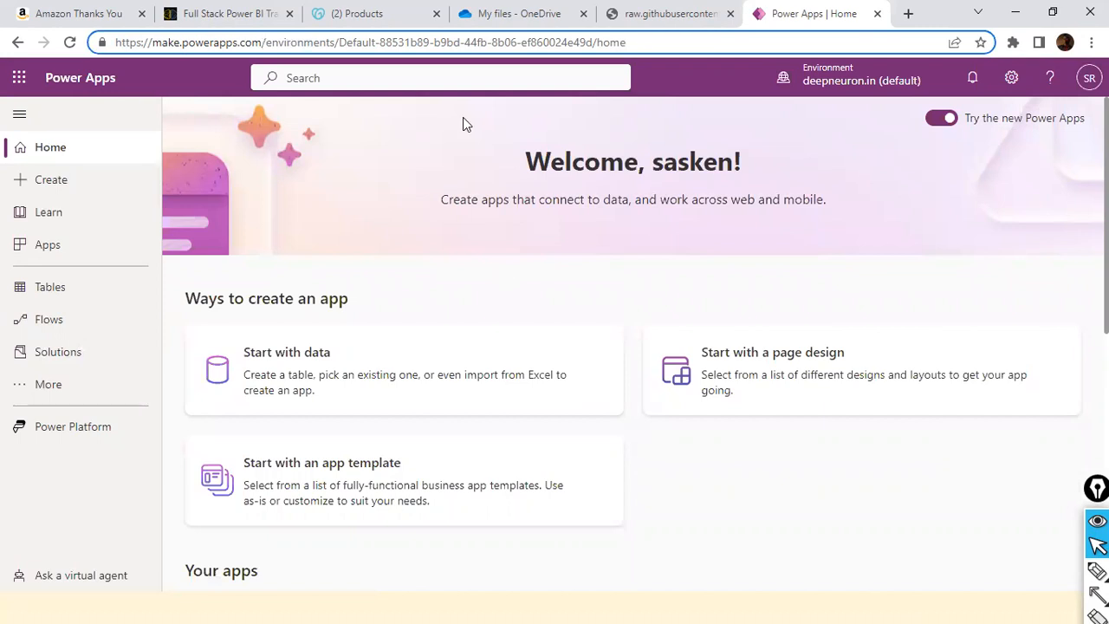
click(72, 299)
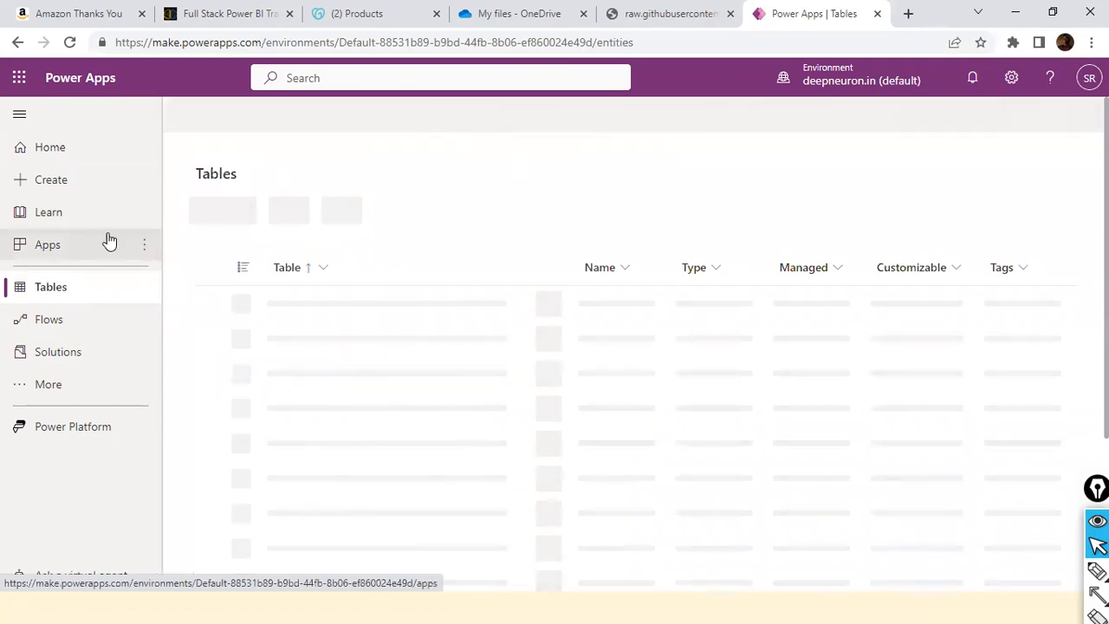
click(60, 387)
click(587, 173)
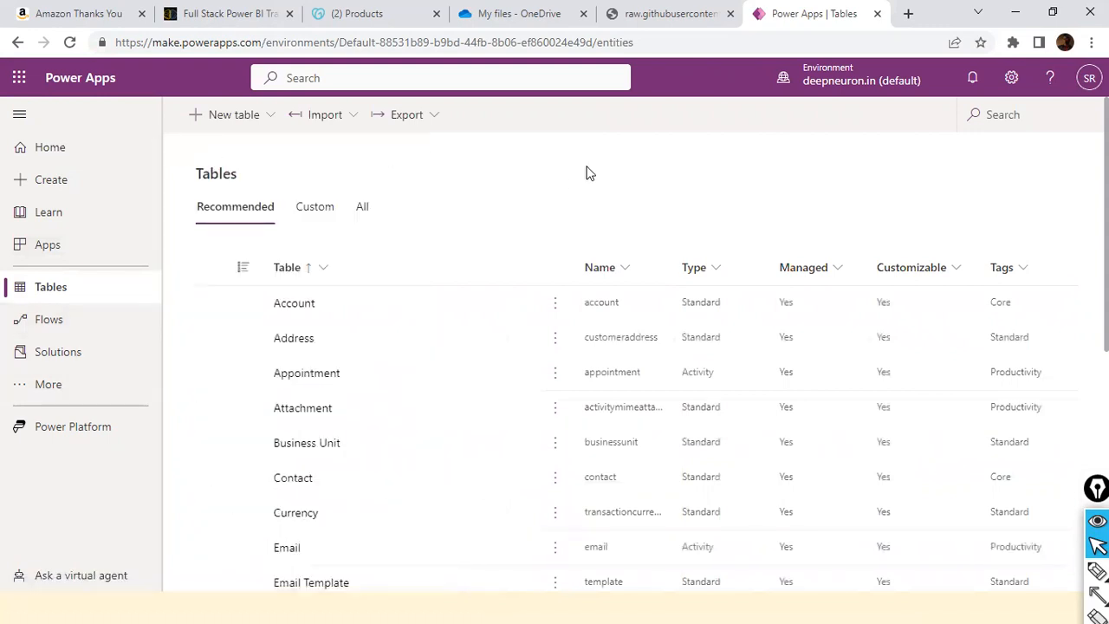
Return to the Power Apps home page and review the list of your apps.
click(45, 145)
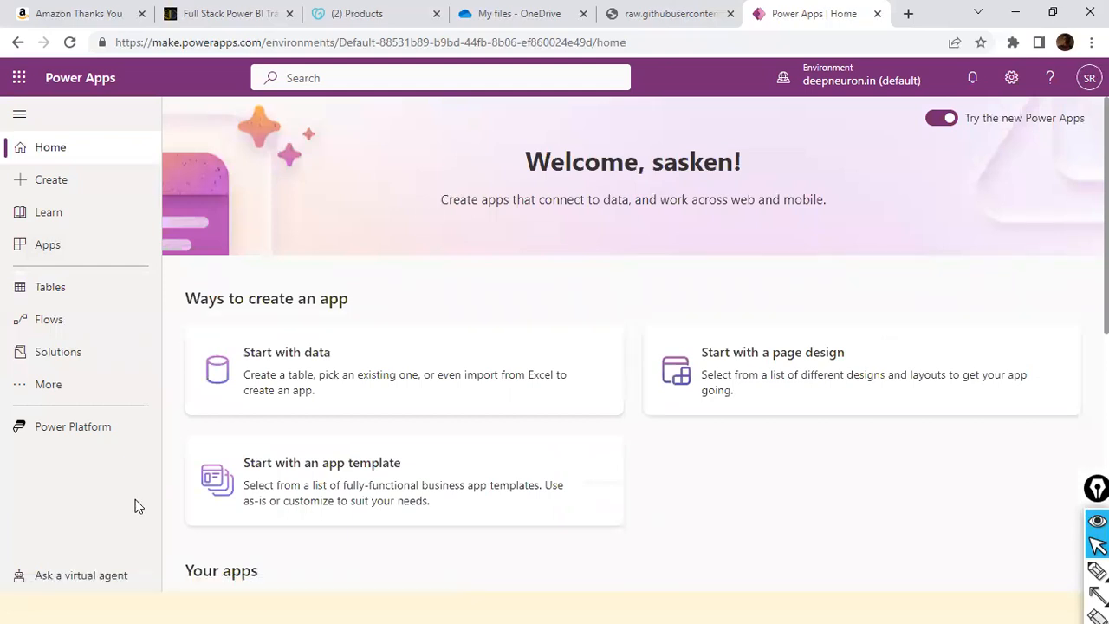
scroll(408, 324, down, 6)
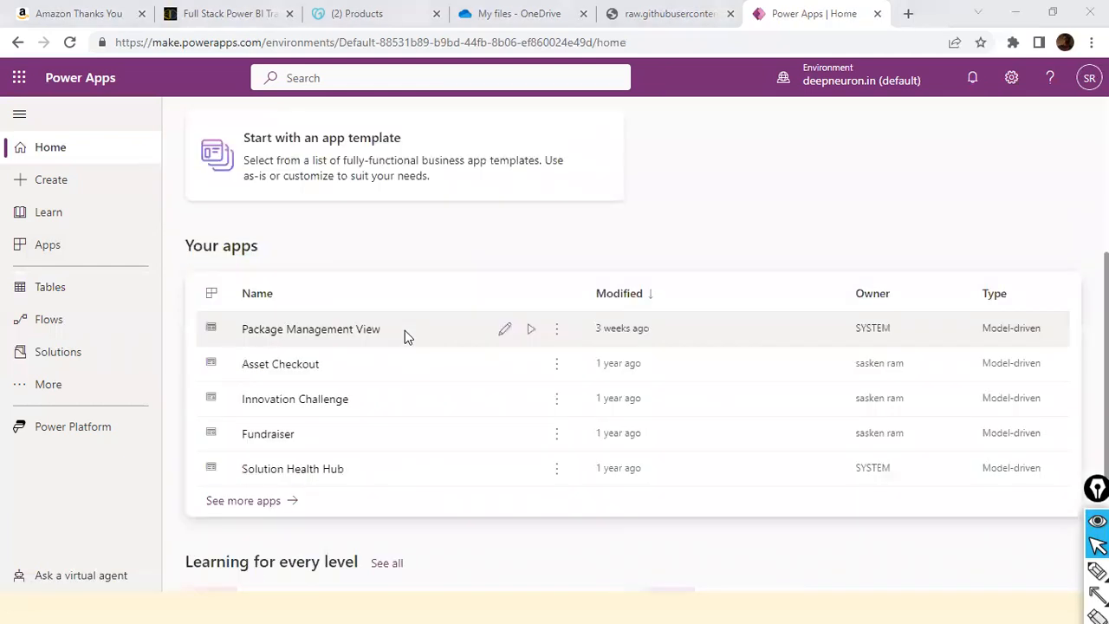
scroll(400, 352, up, 6)
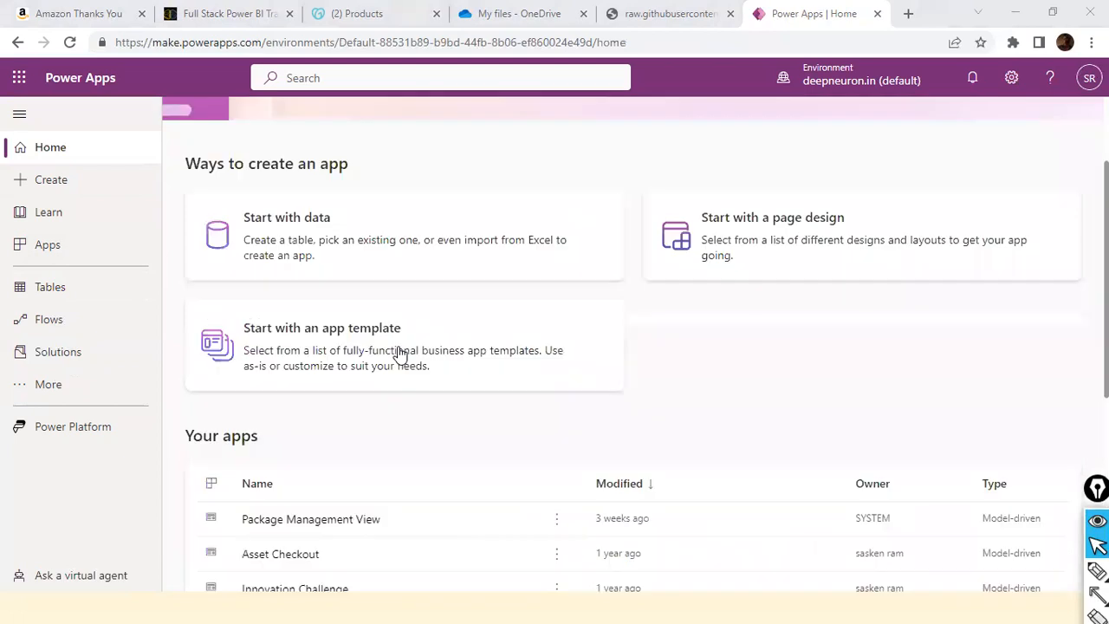
click(28, 387)
click(470, 147)
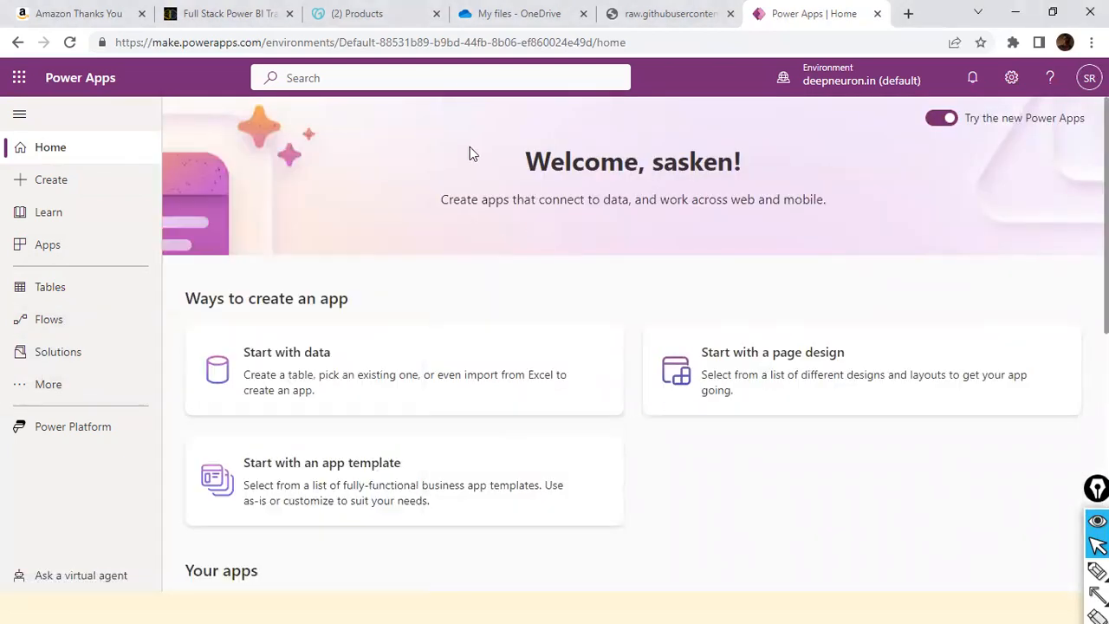
Open the Apps page of the environment in a new browser tab.
click(144, 245)
click(339, 199)
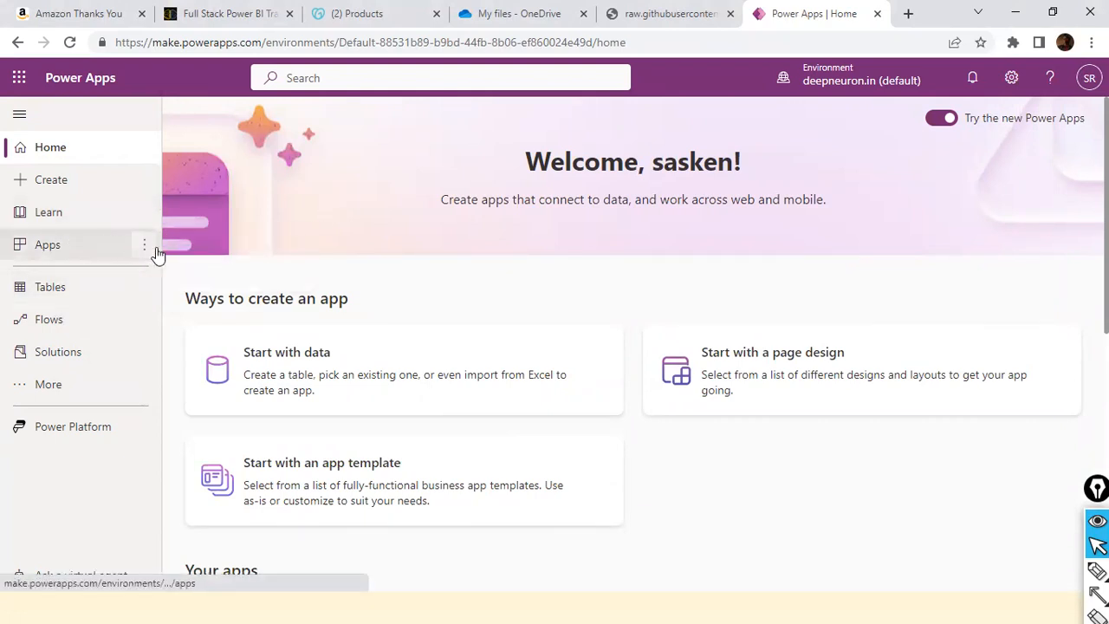
click(143, 245)
click(213, 250)
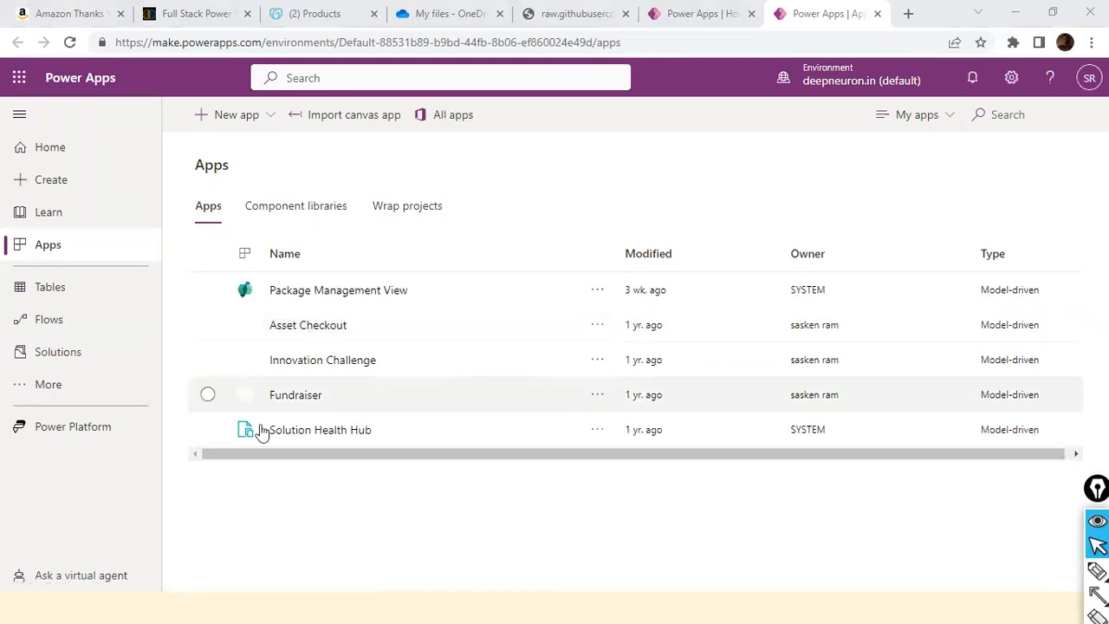
View the component libraries and wrap projects, and return to the list of apps.
click(295, 210)
click(400, 215)
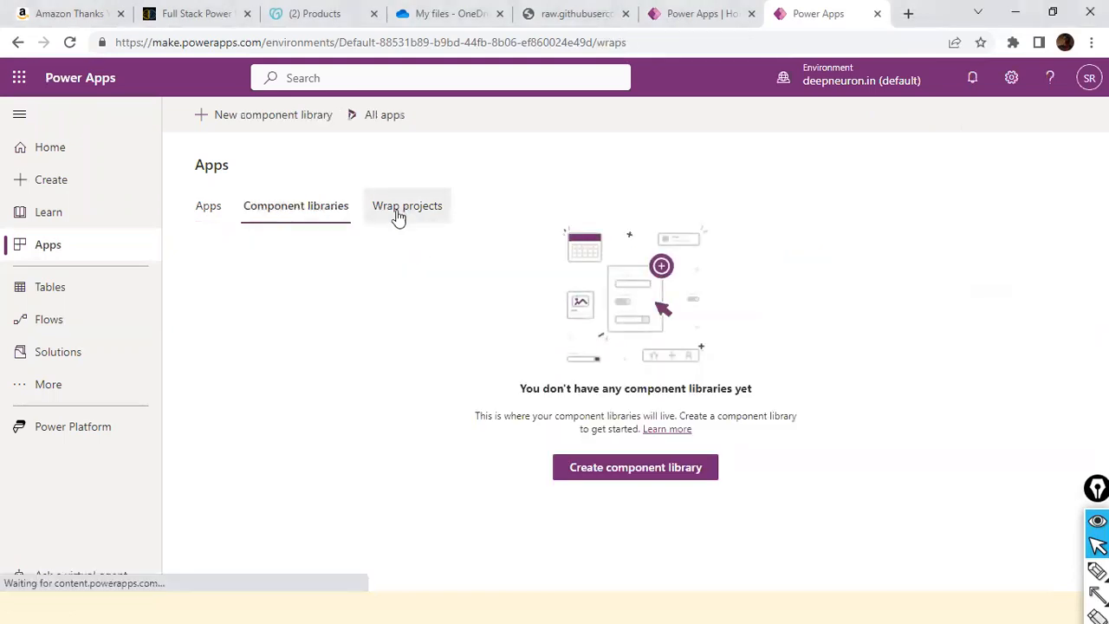
click(208, 216)
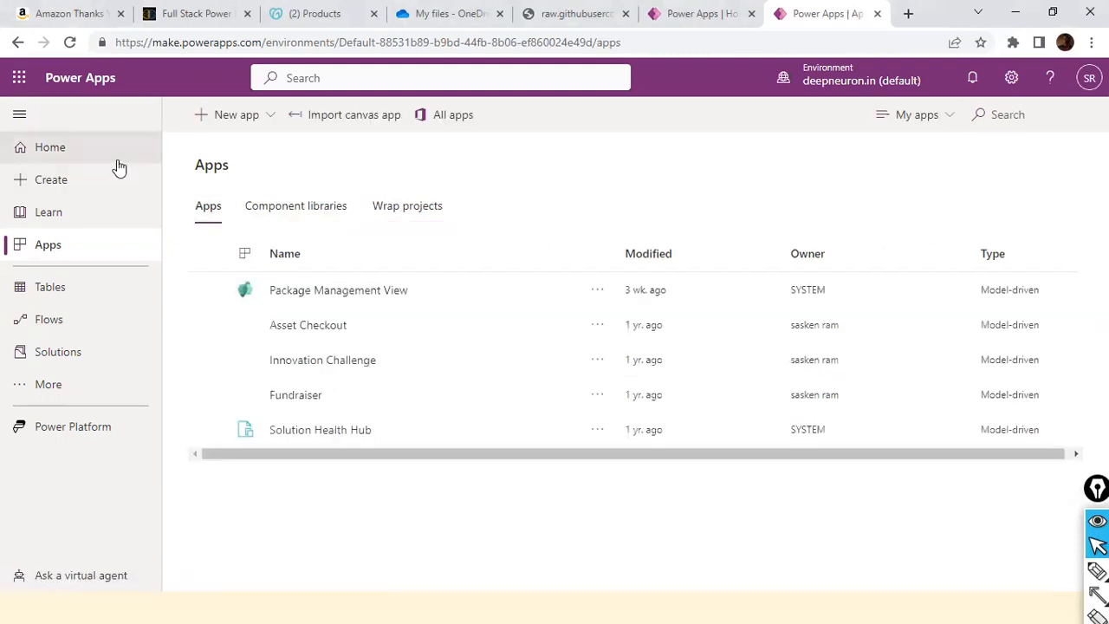
Search Power Apps for "dataverse" and open the "Start from data: Dataverse" canvas app template.
click(364, 78)
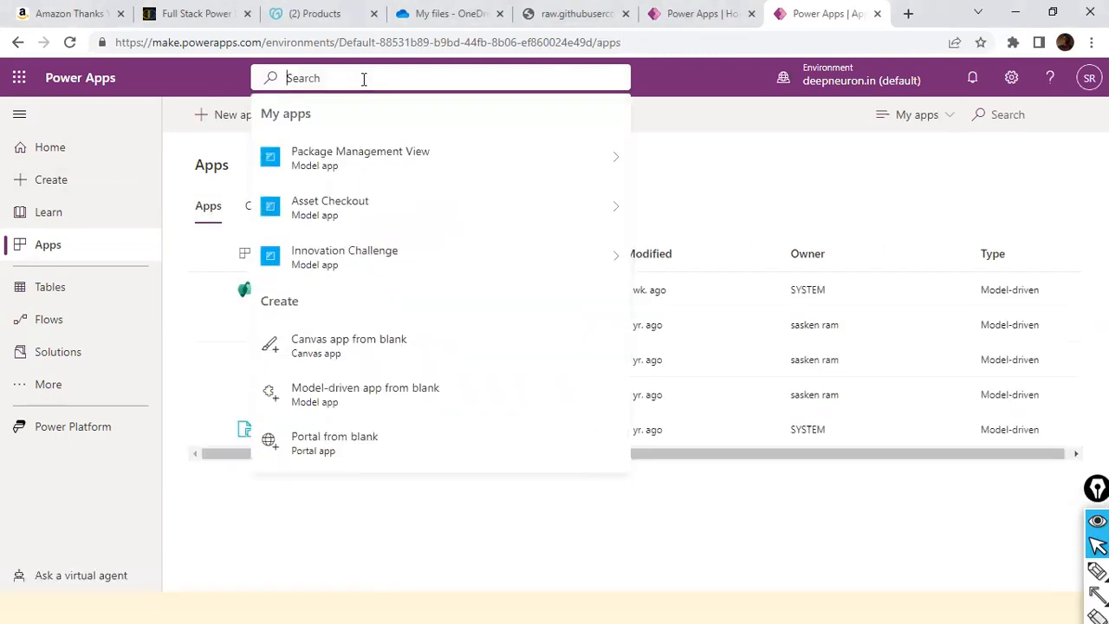
text(data ver)
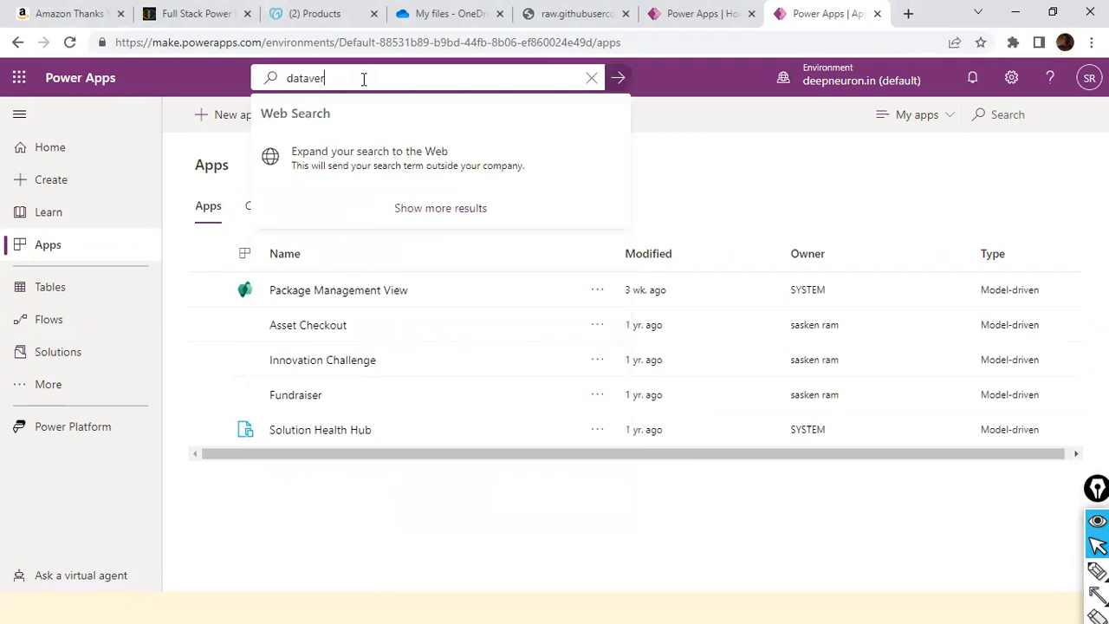
text(se)
key(Return)
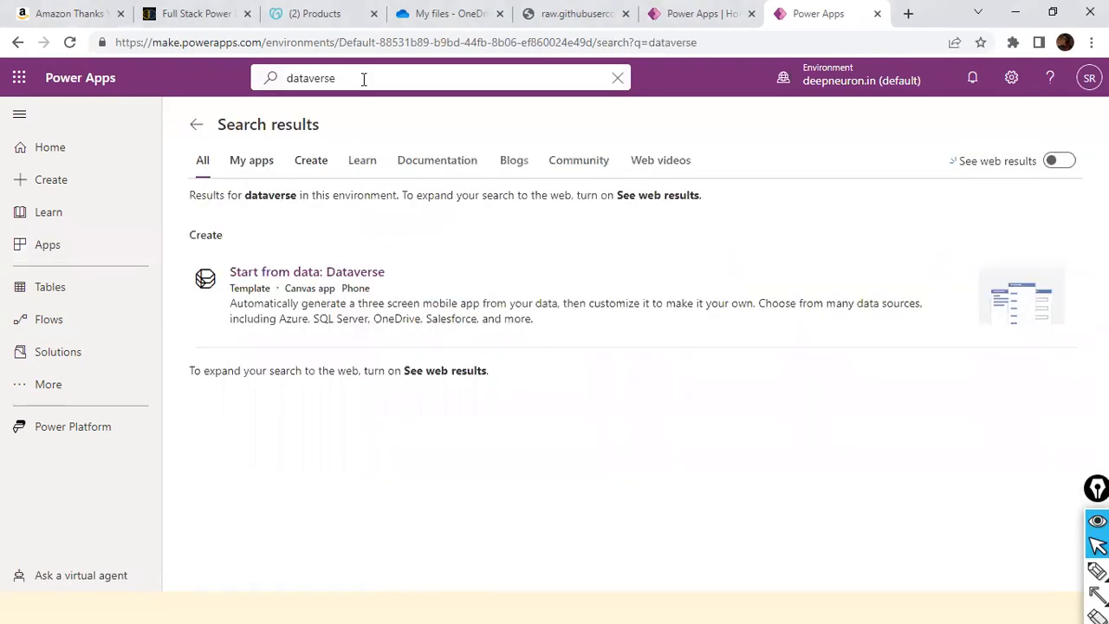
click(313, 276)
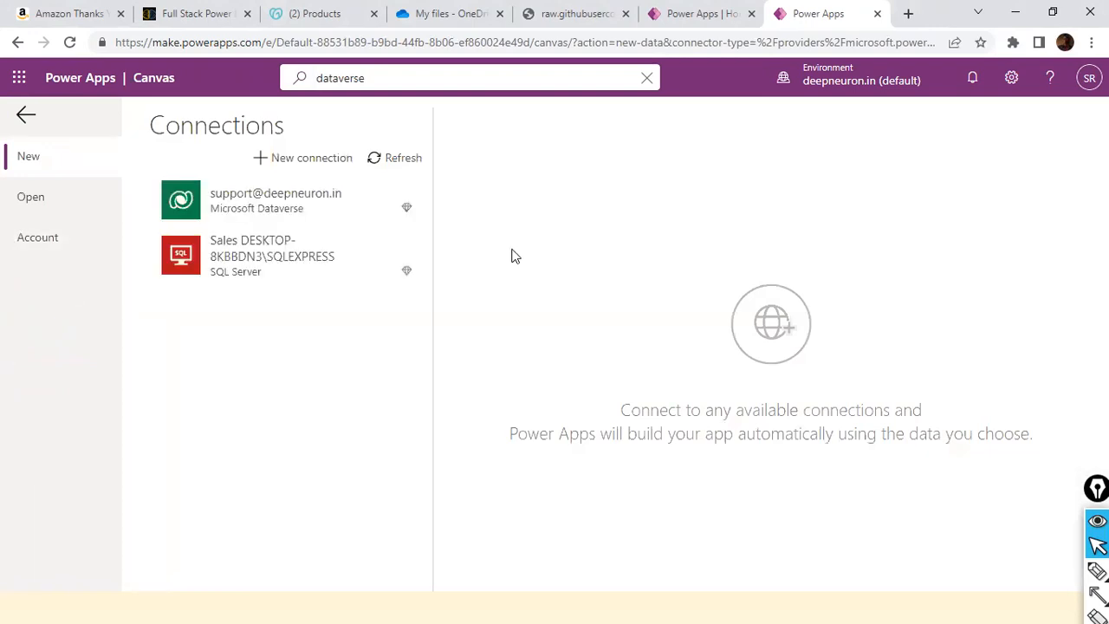
Select the existing Microsoft Dataverse connection and look through the tables it offers.
click(292, 212)
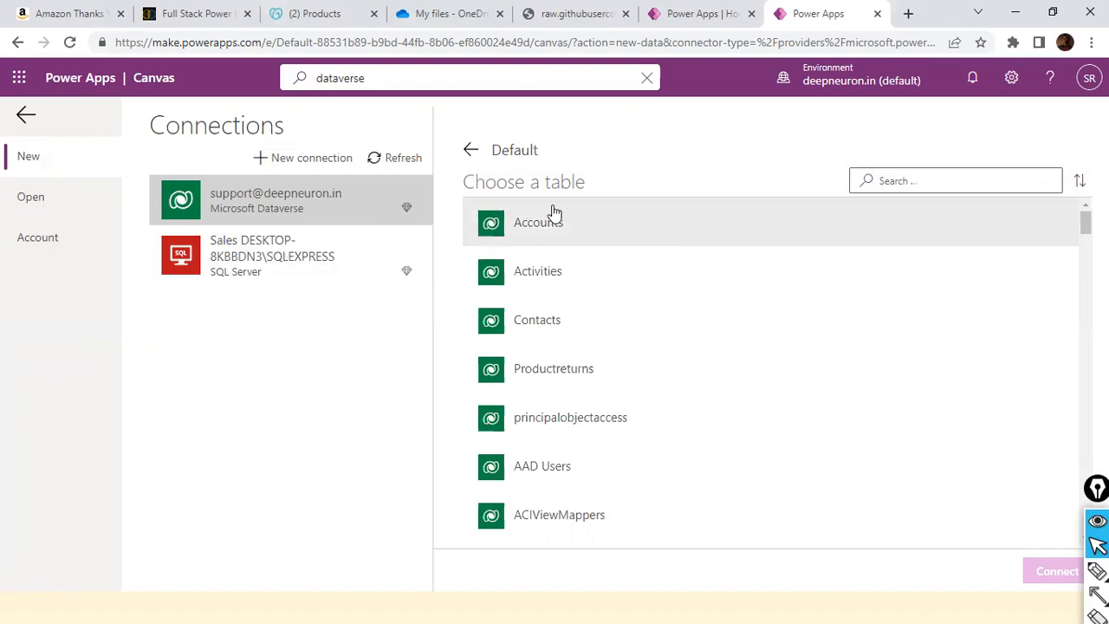
scroll(576, 283, down, 3)
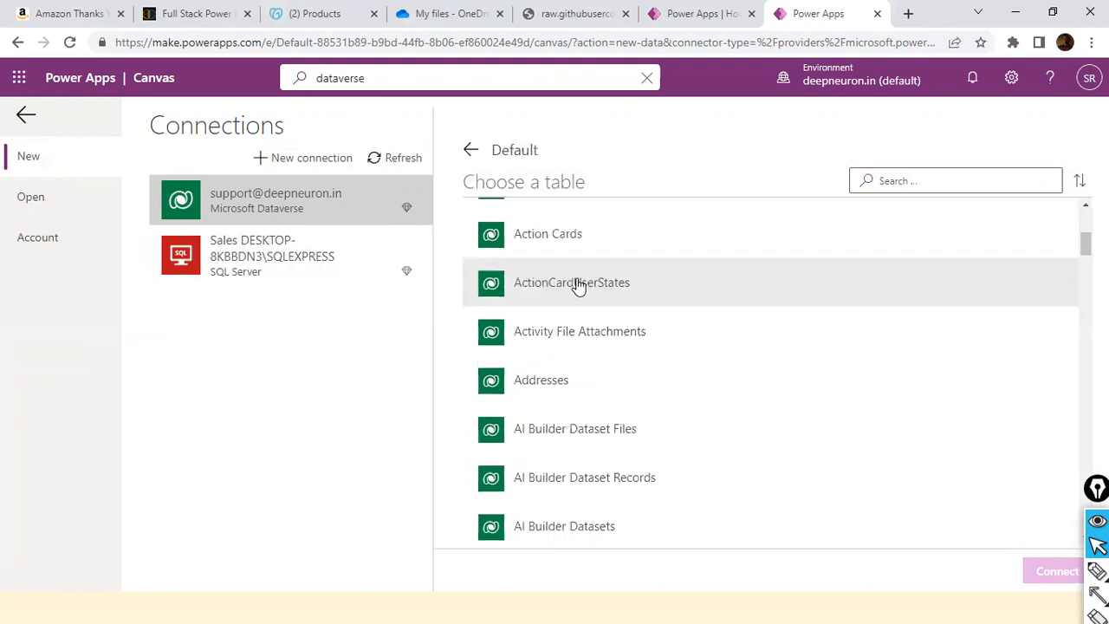
scroll(577, 284, up, 1)
scroll(559, 260, up, 2)
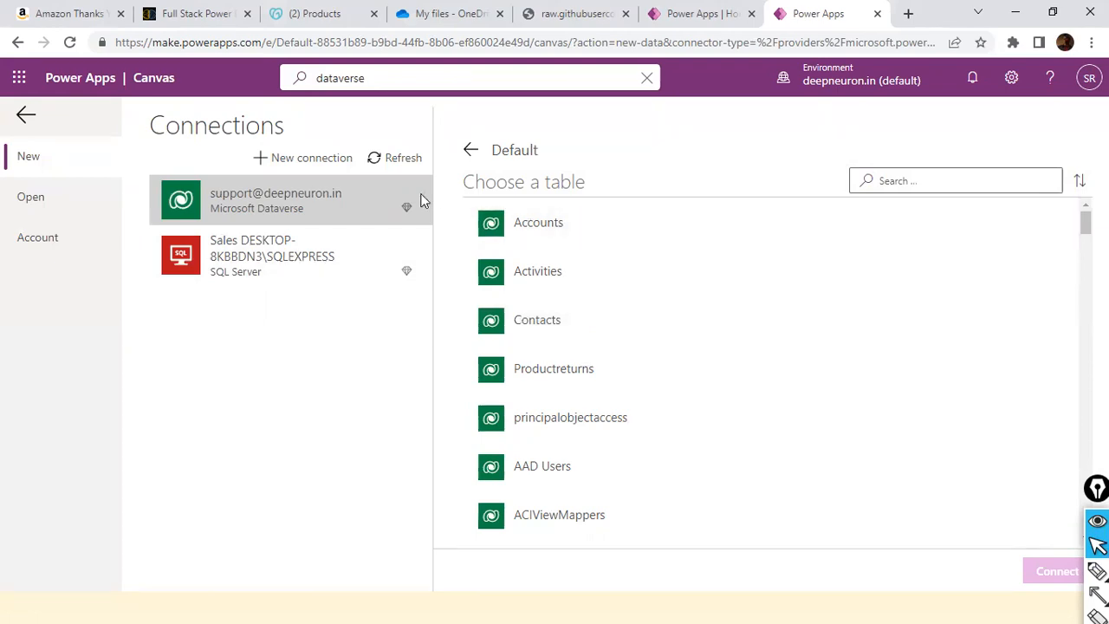
Browse the services available for a new connection, including Microsoft Dataverse, and return to the existing connections.
click(256, 159)
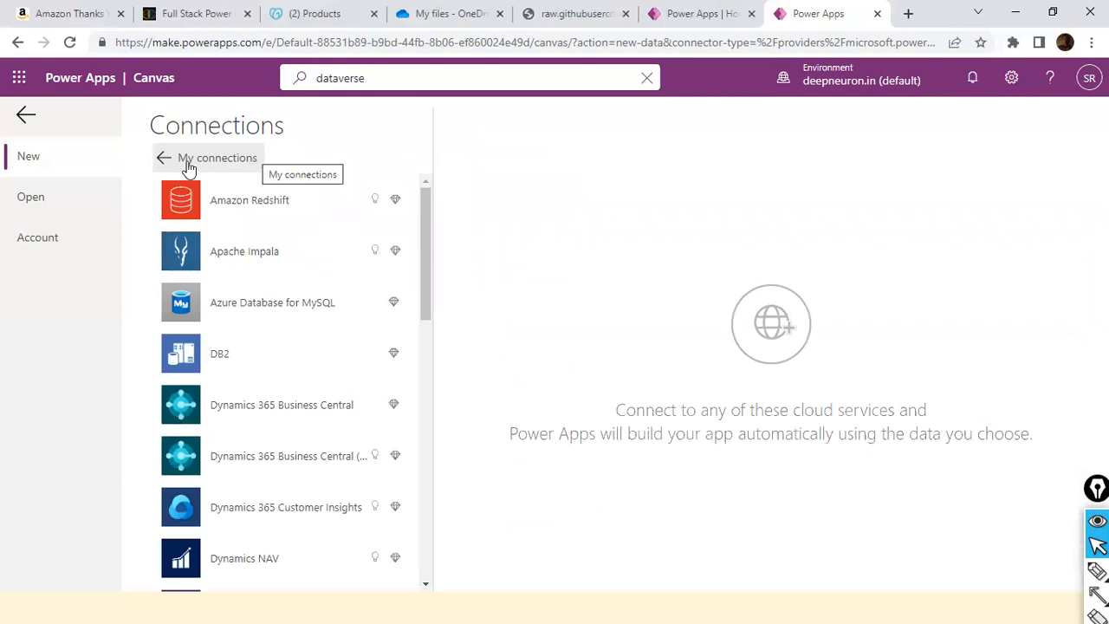
scroll(284, 284, down, 5)
scroll(284, 284, down, 5)
scroll(284, 286, up, 3)
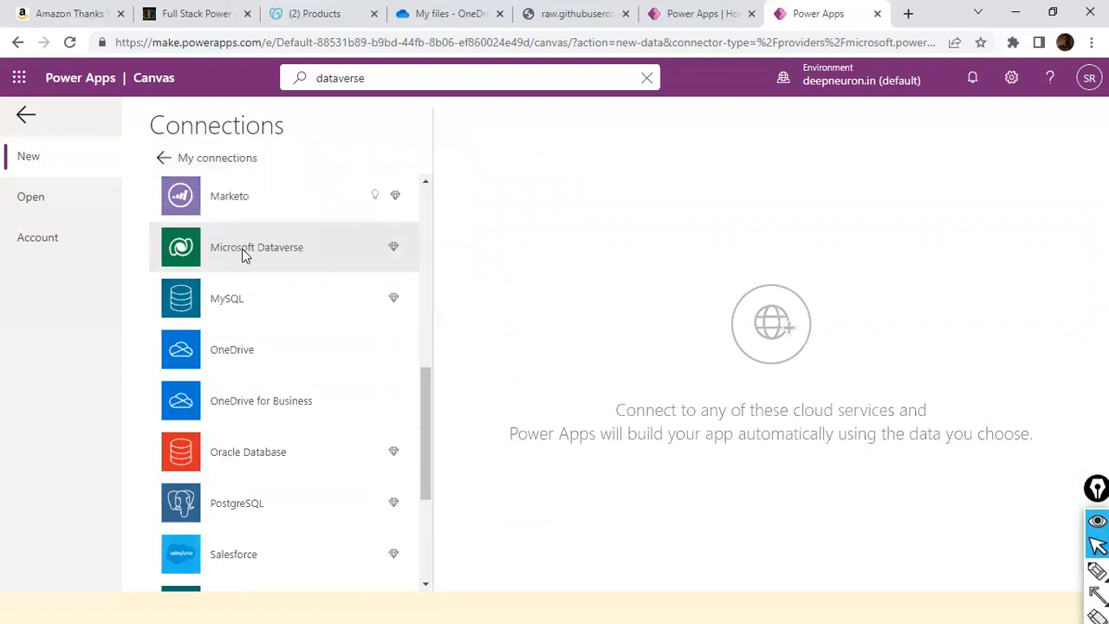
scroll(244, 254, up, 10)
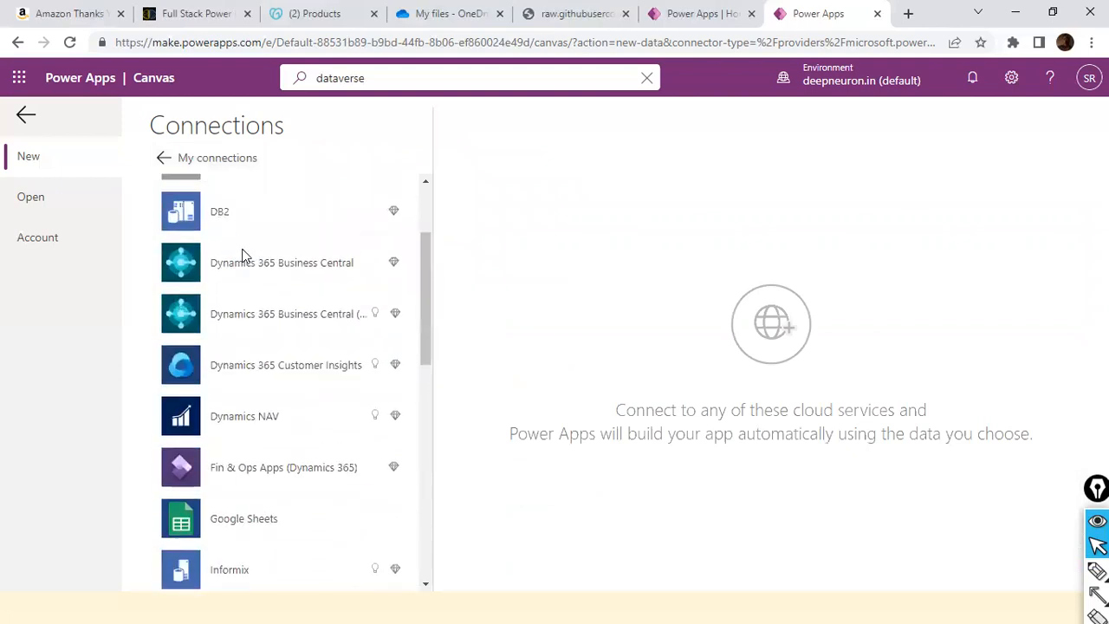
click(173, 161)
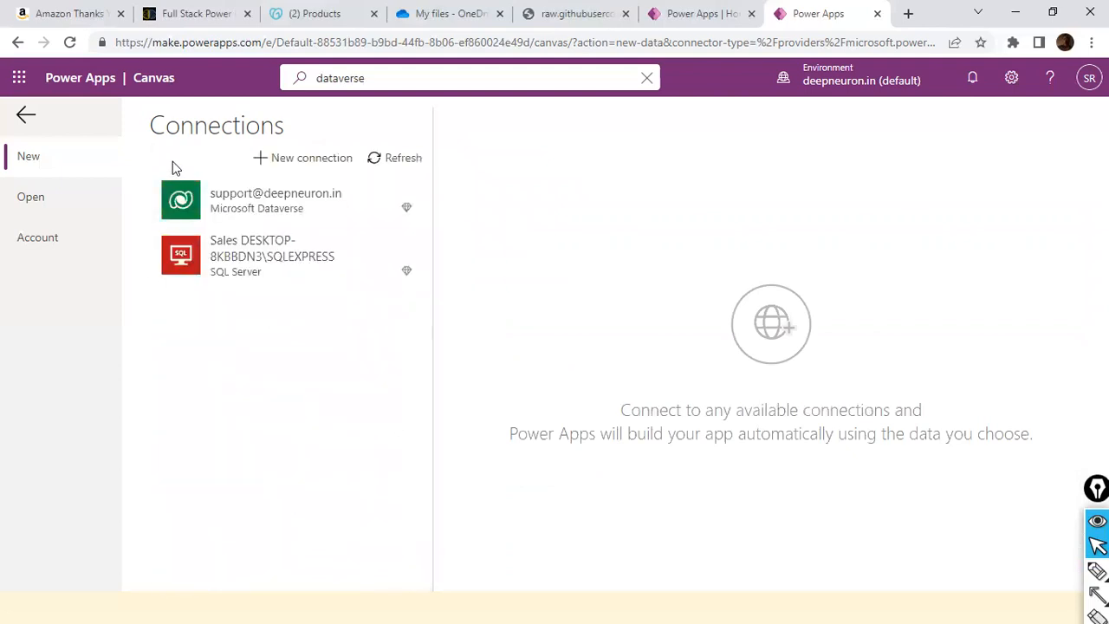
Reopen the new connection choices and examine which databases and cloud services can serve as an app's data source.
click(280, 159)
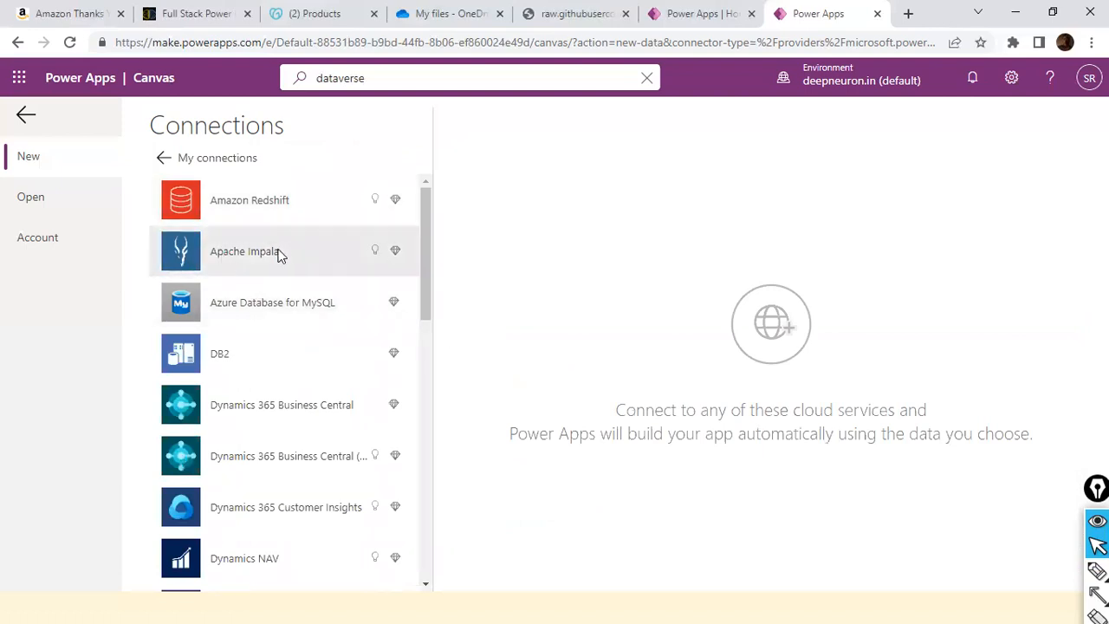
scroll(332, 212, down, 4)
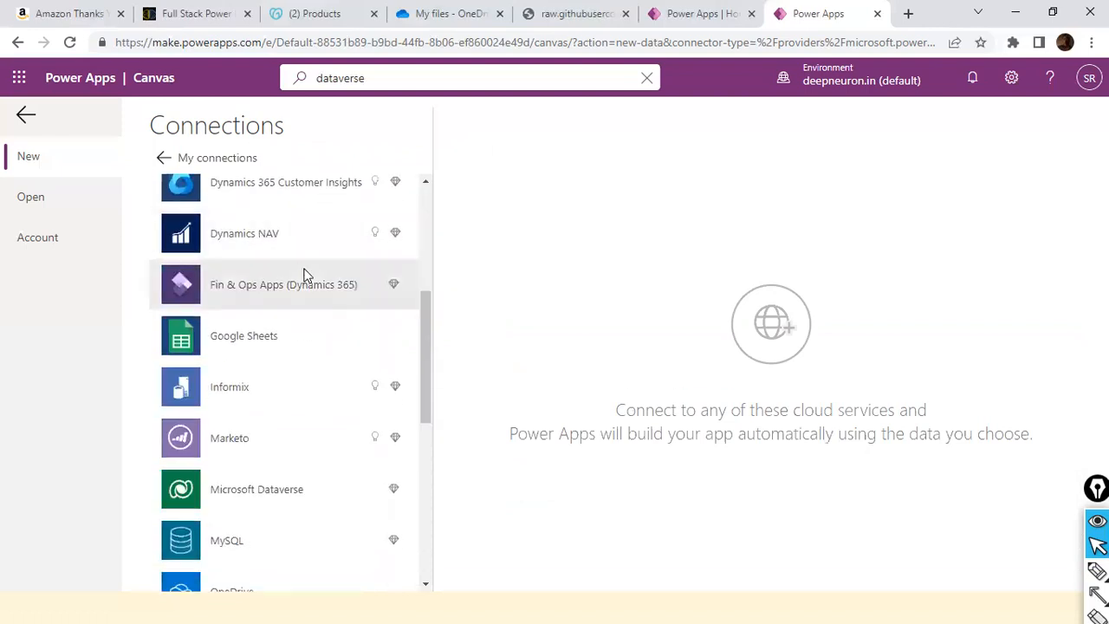
scroll(282, 375, down, 6)
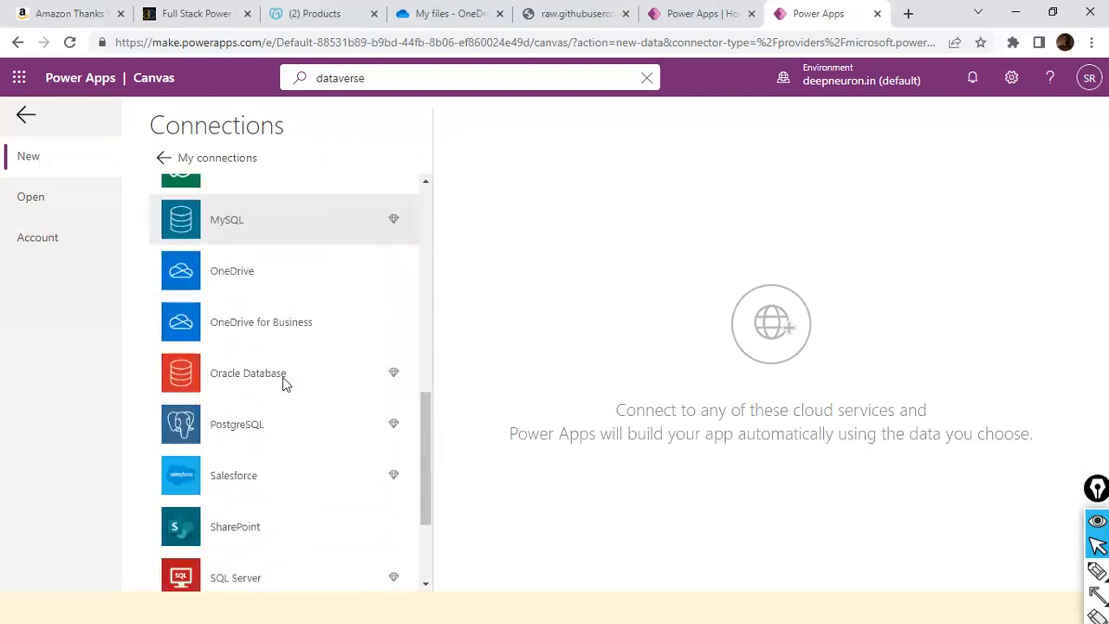
scroll(283, 379, up, 8)
scroll(283, 377, up, 2)
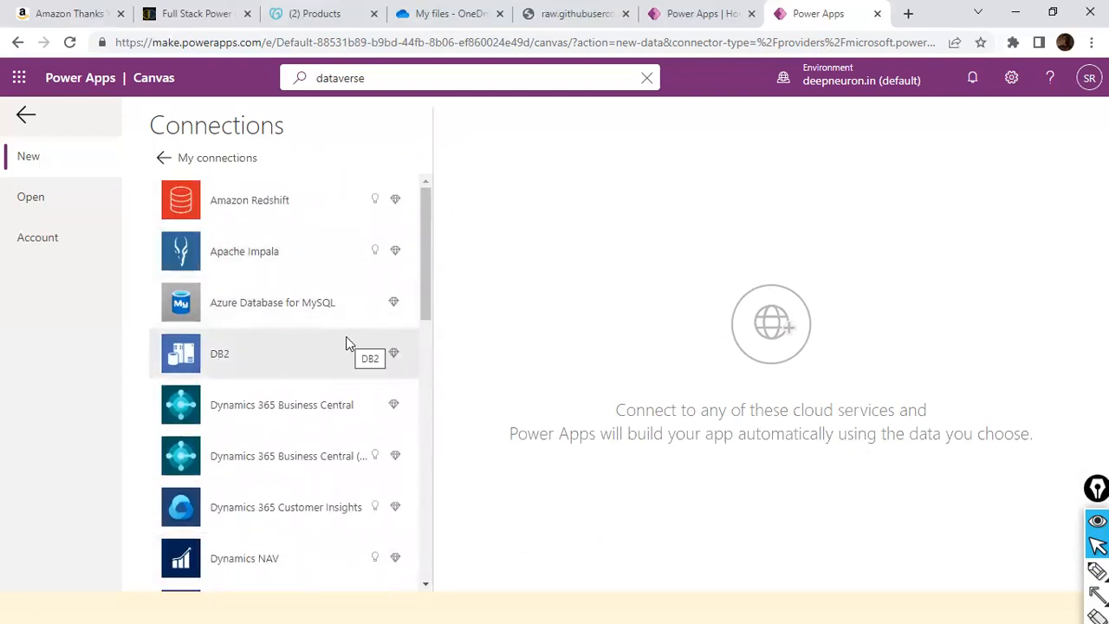
scroll(295, 251, down, 3)
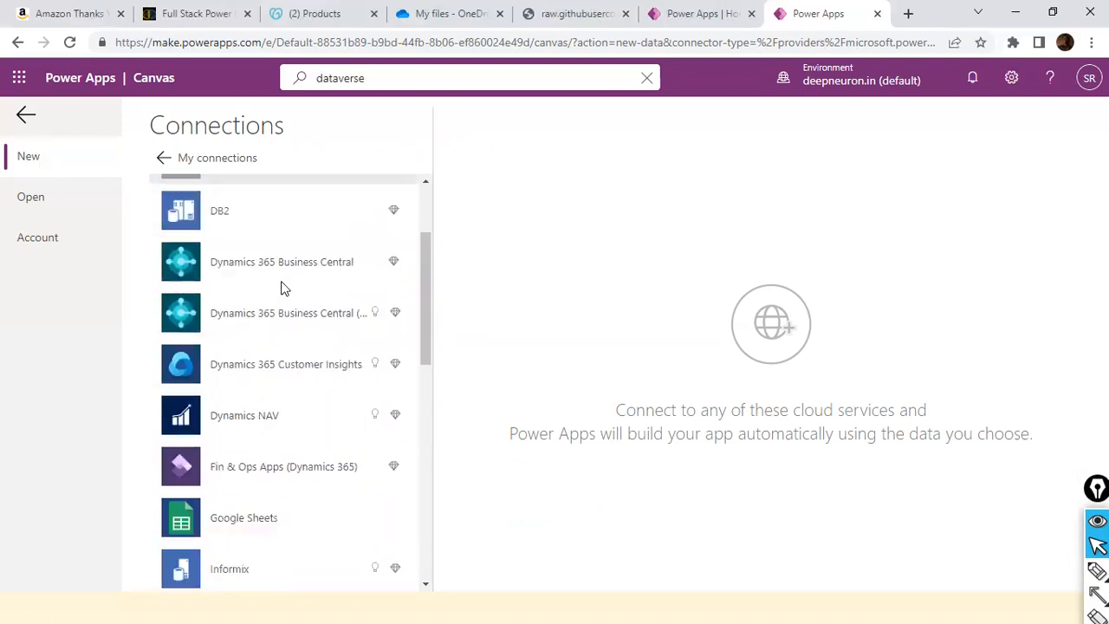
scroll(302, 371, down, 3)
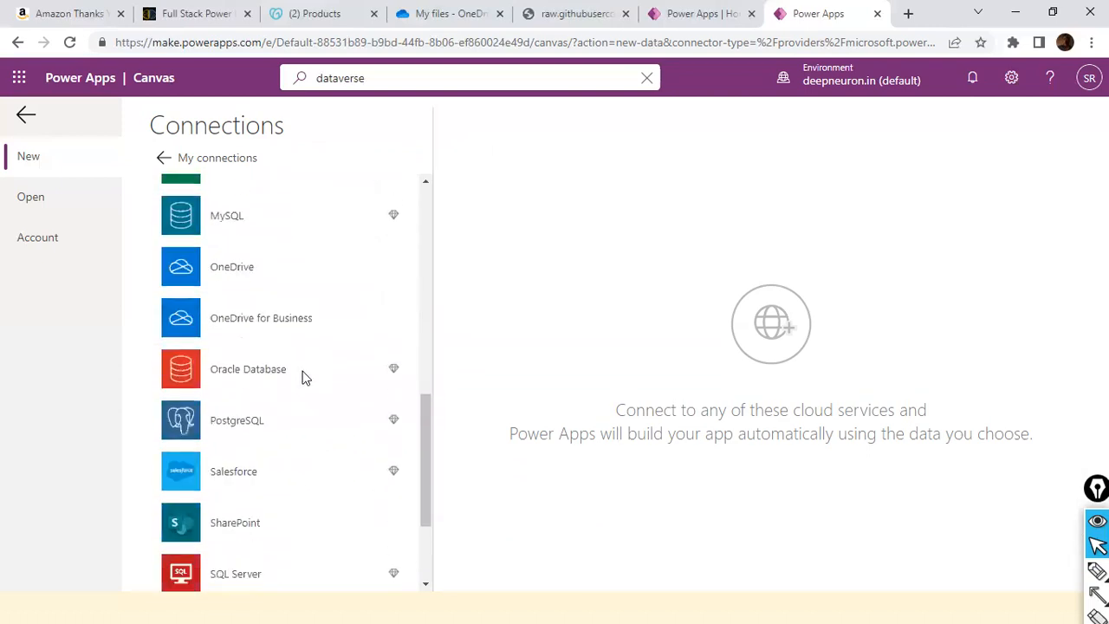
scroll(303, 377, up, 6)
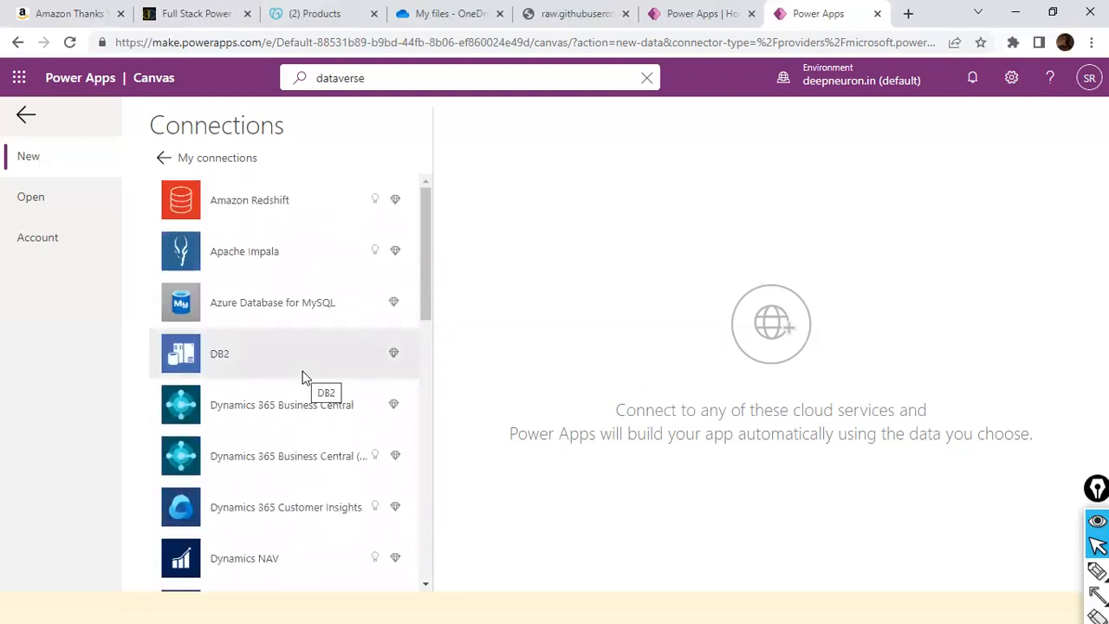
scroll(302, 377, down, 4)
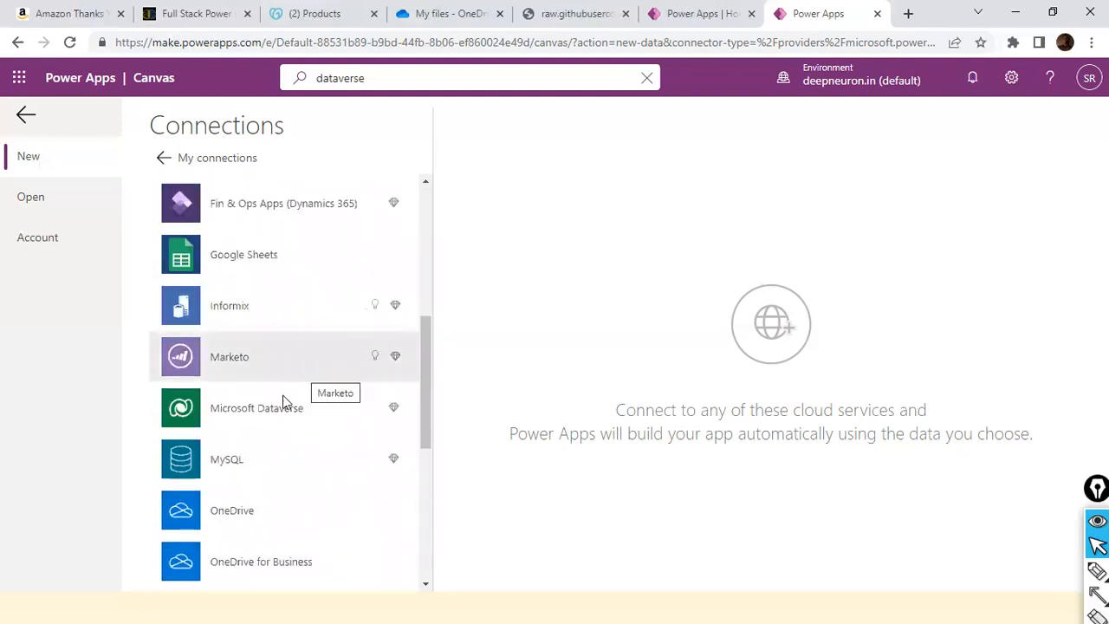
Check the Microsoft Dataverse connector's details and reopen the "Start from data: Dataverse" canvas app template.
click(275, 401)
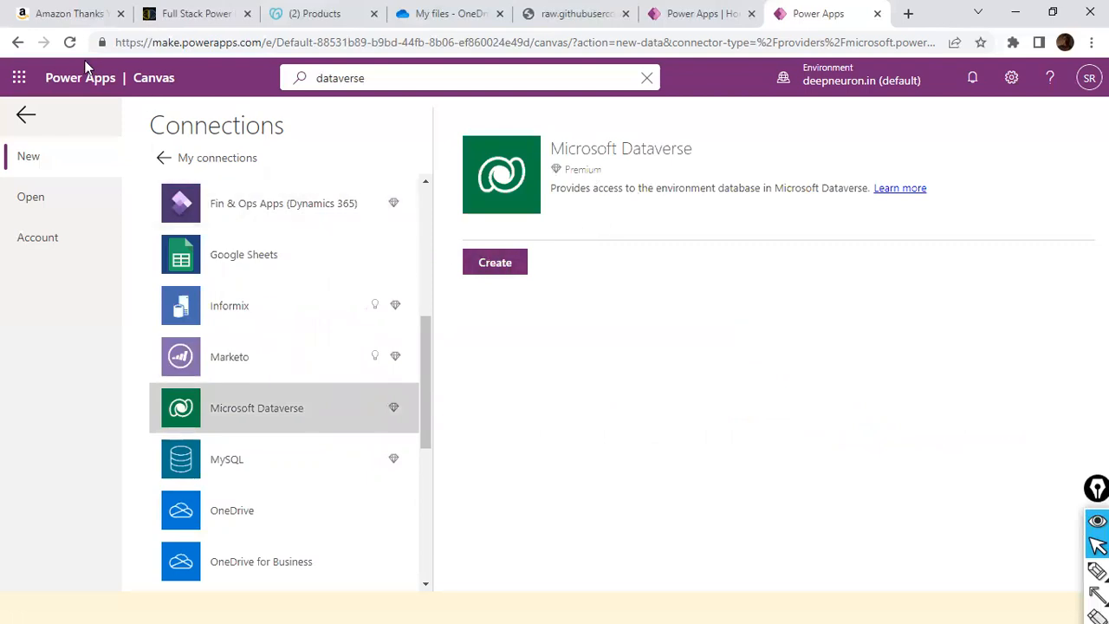
click(26, 121)
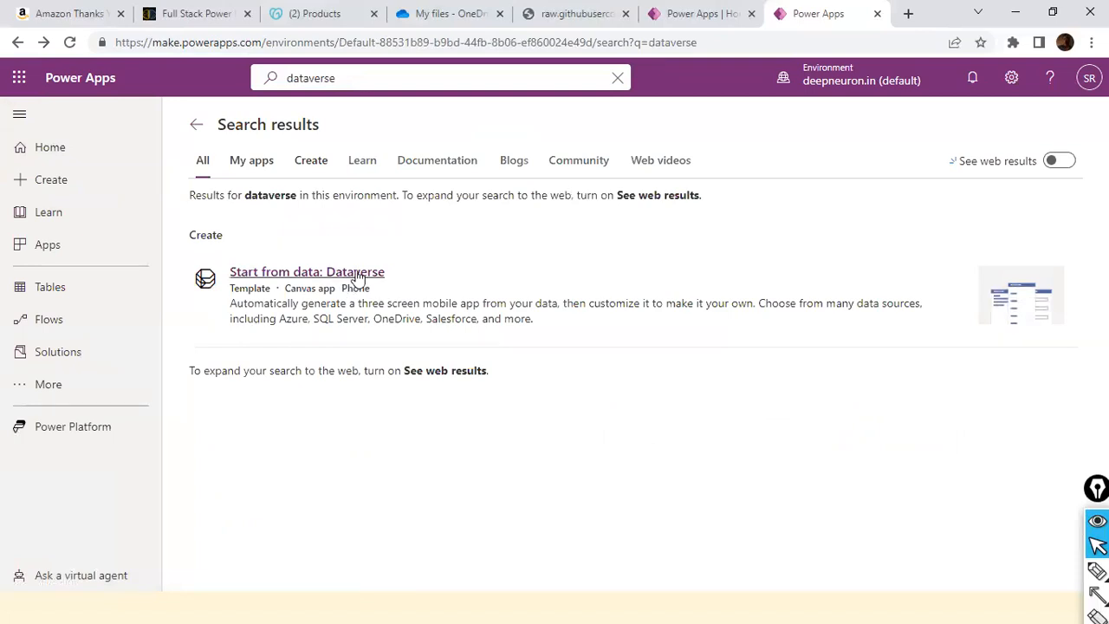
click(357, 273)
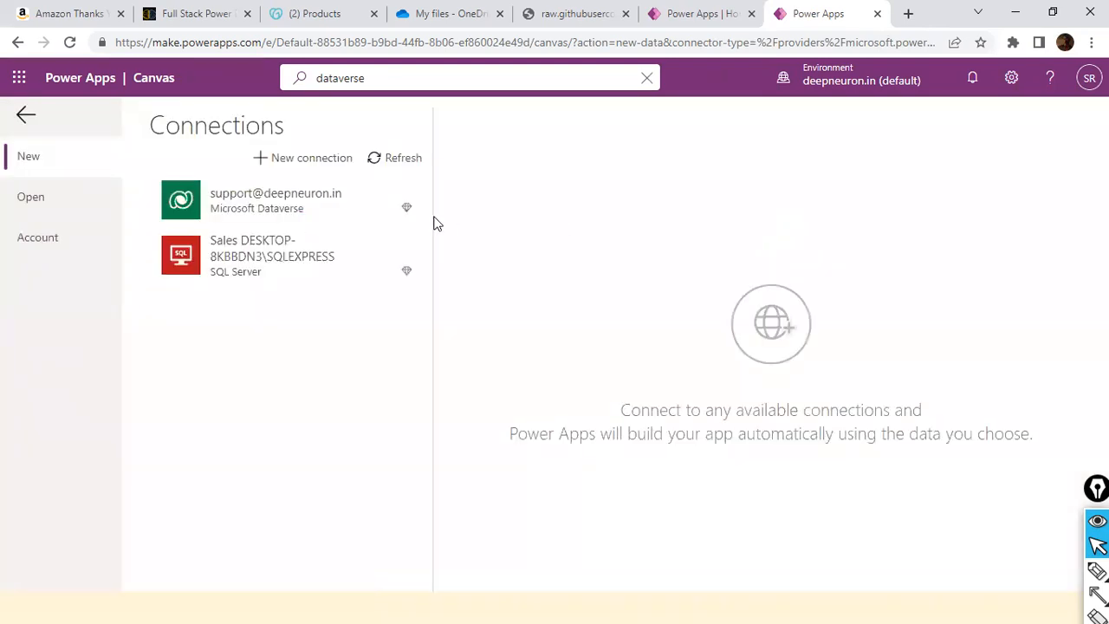
Generate a canvas app from the Accounts table of the existing Microsoft Dataverse connection and skip the welcome message.
click(256, 194)
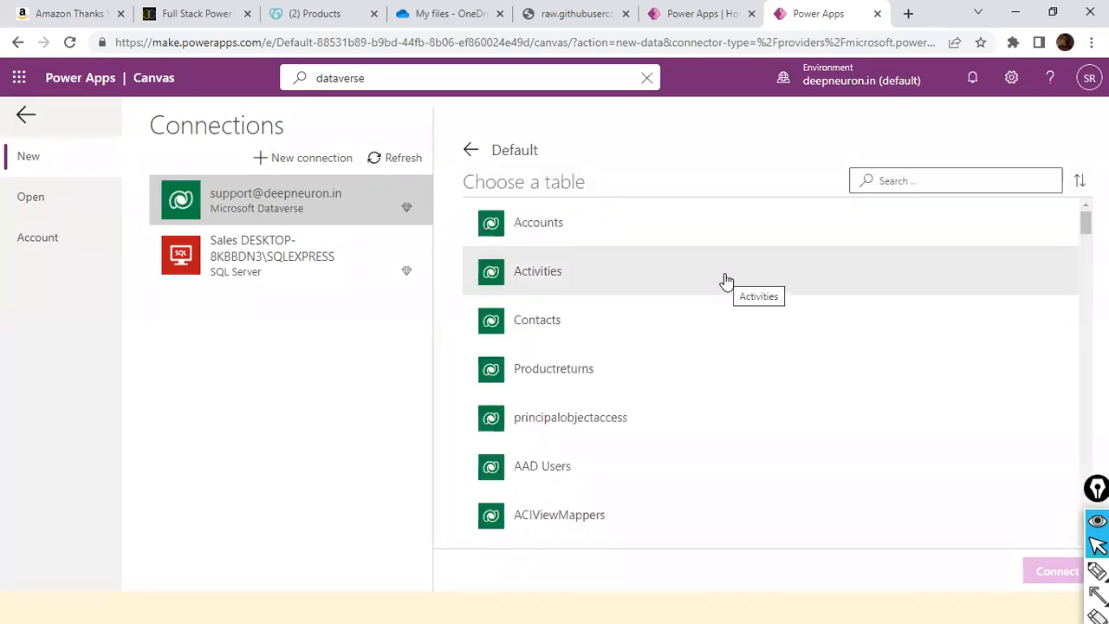
scroll(595, 286, down, 3)
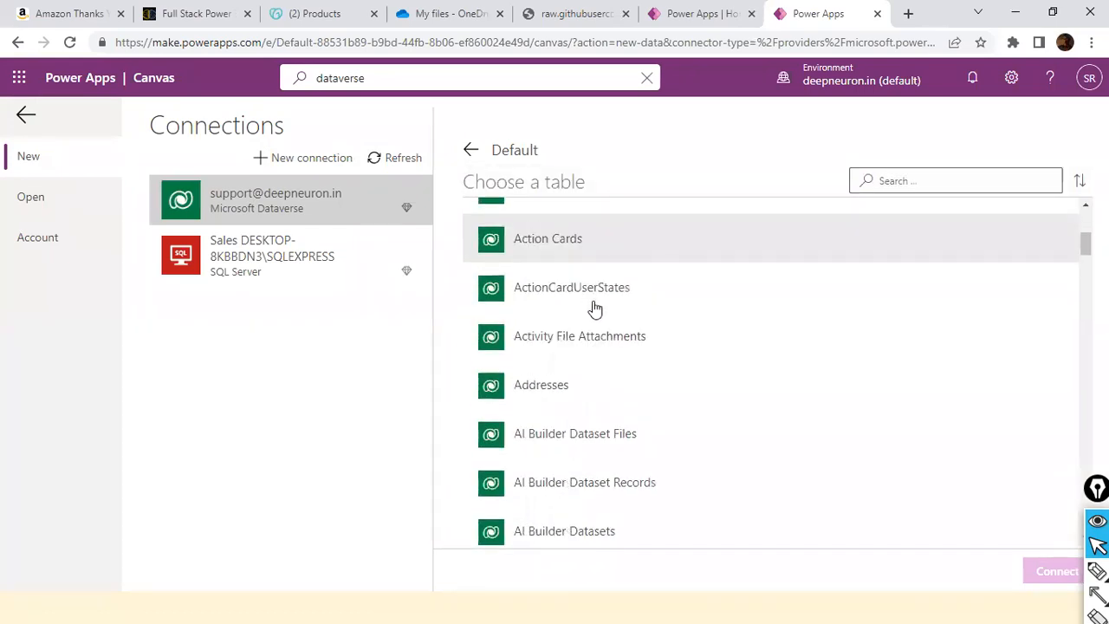
scroll(596, 309, up, 3)
scroll(594, 309, up, 1)
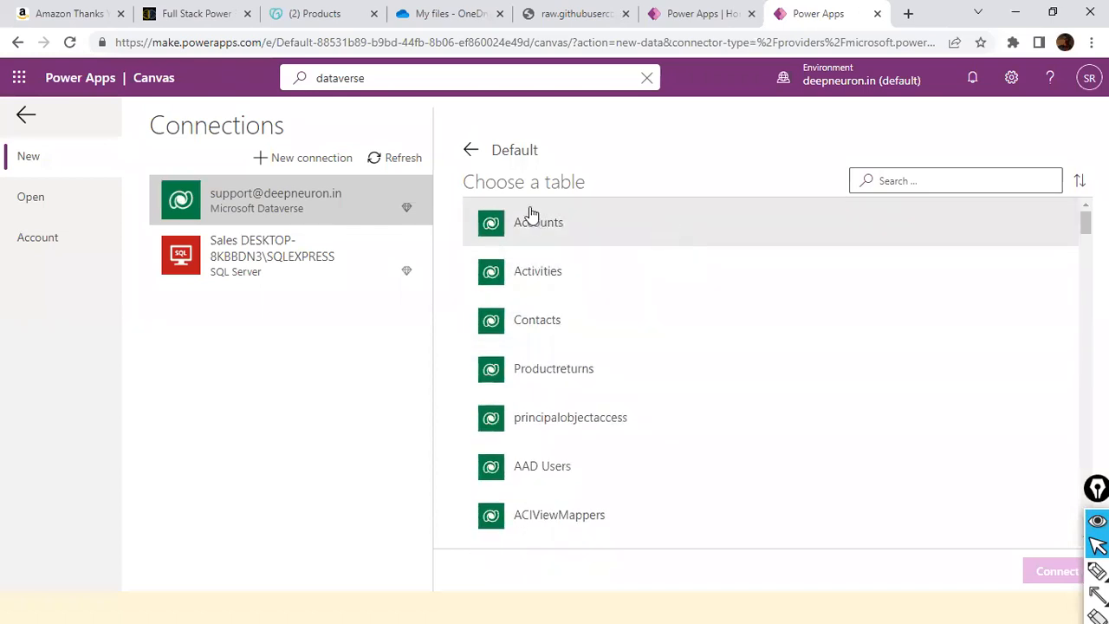
click(565, 236)
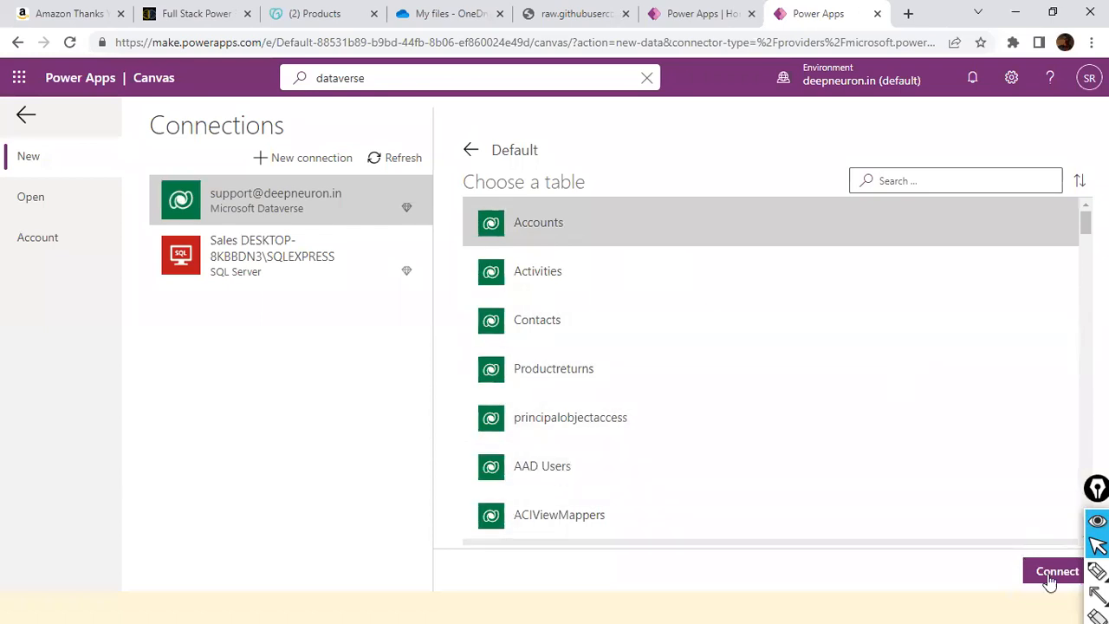
click(1048, 577)
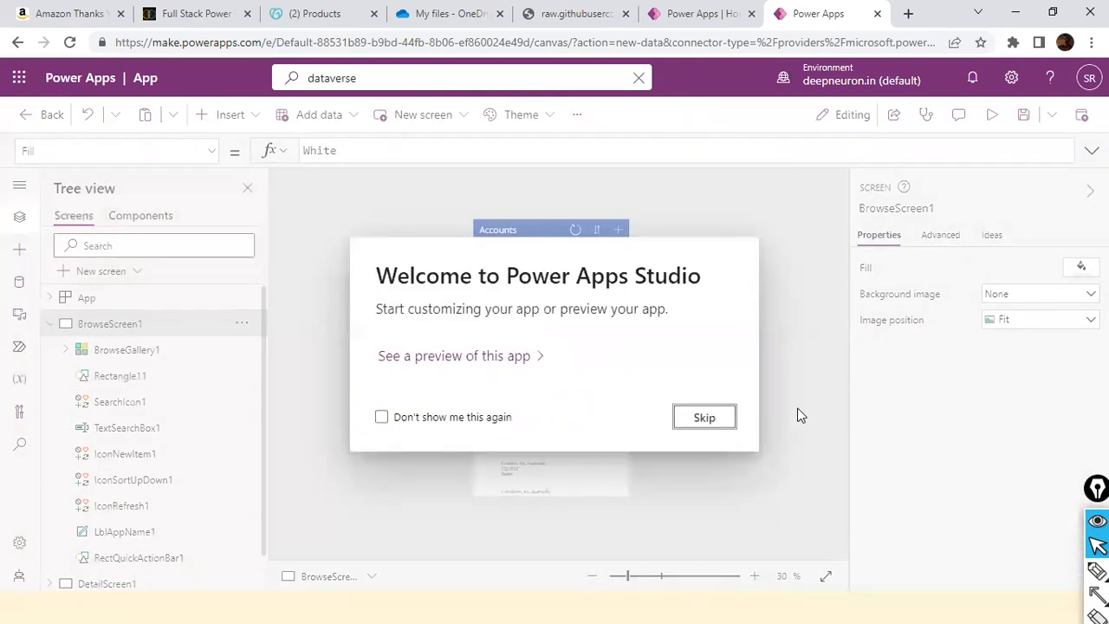
click(693, 423)
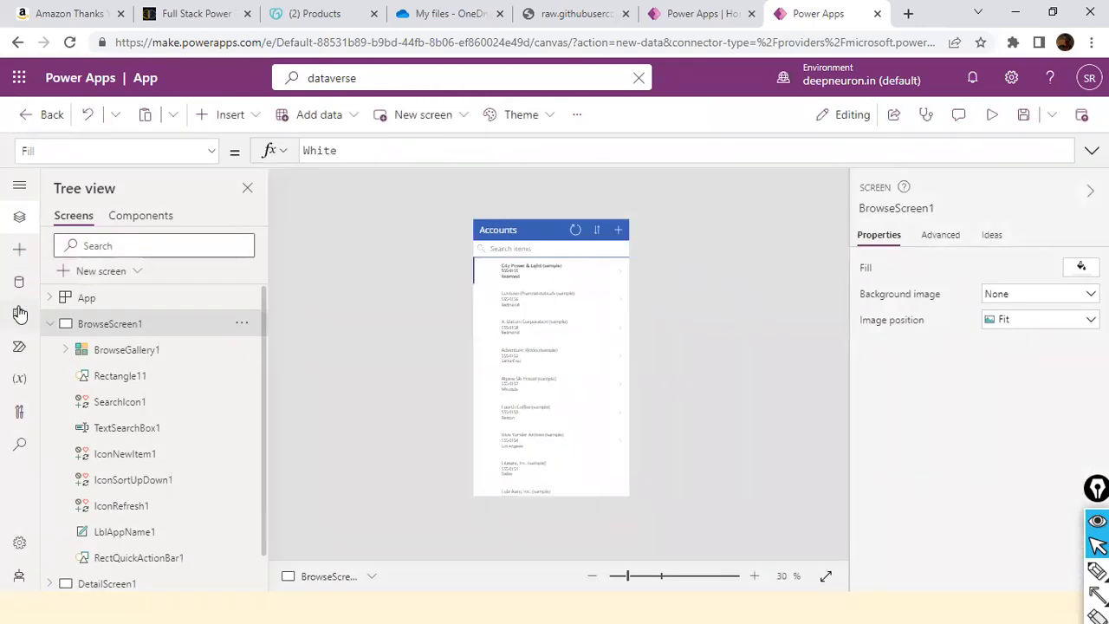
Look over the generated app's components list and the controls available for insertion.
click(143, 217)
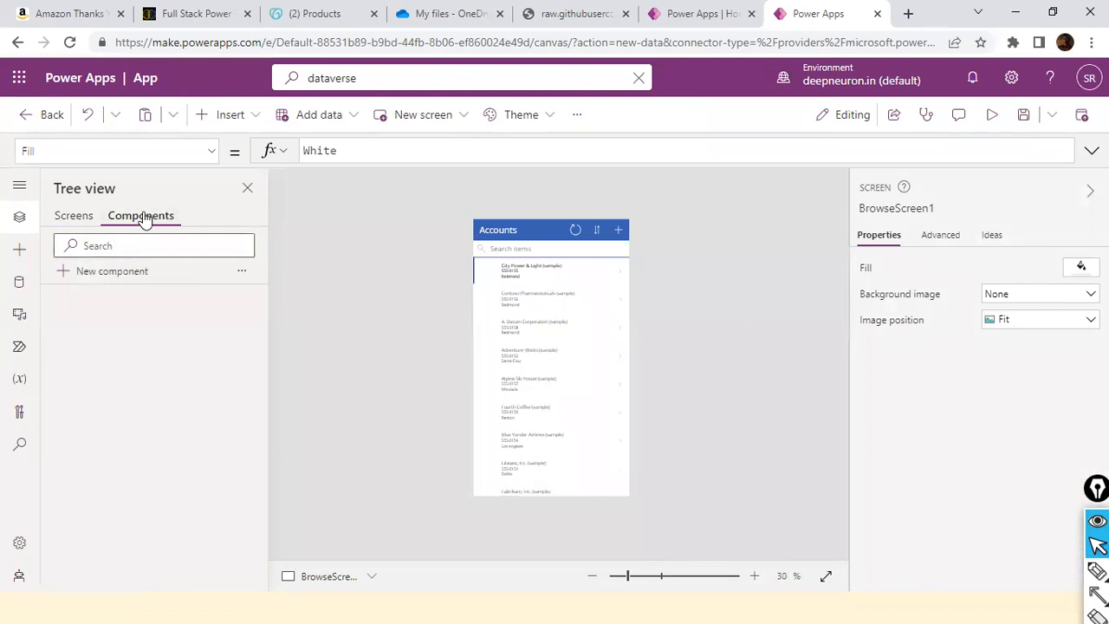
click(85, 225)
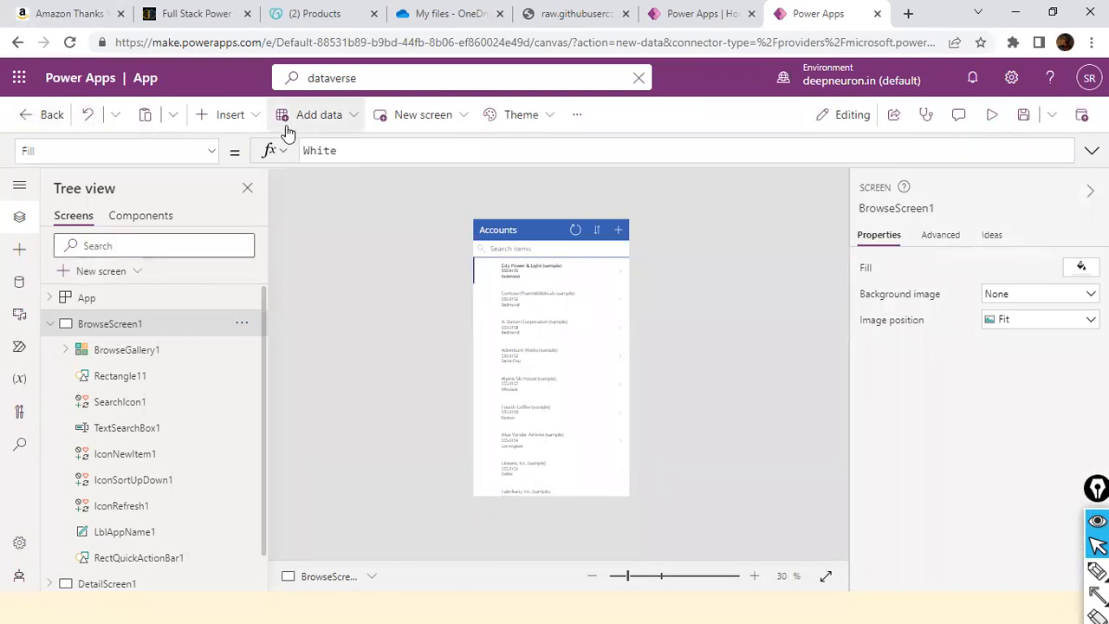
click(254, 119)
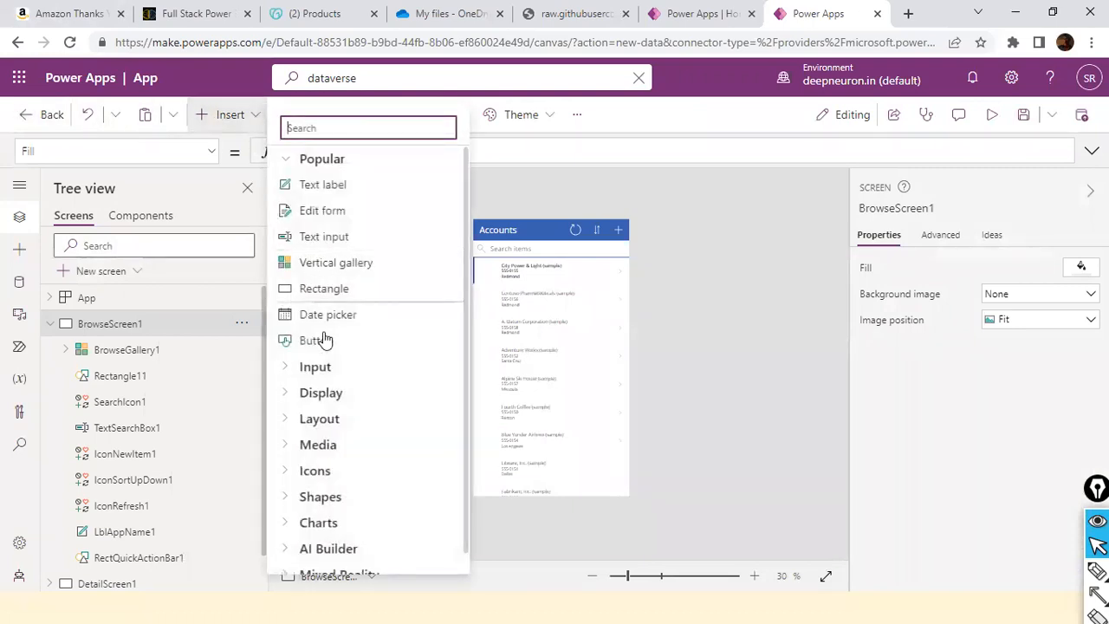
click(643, 174)
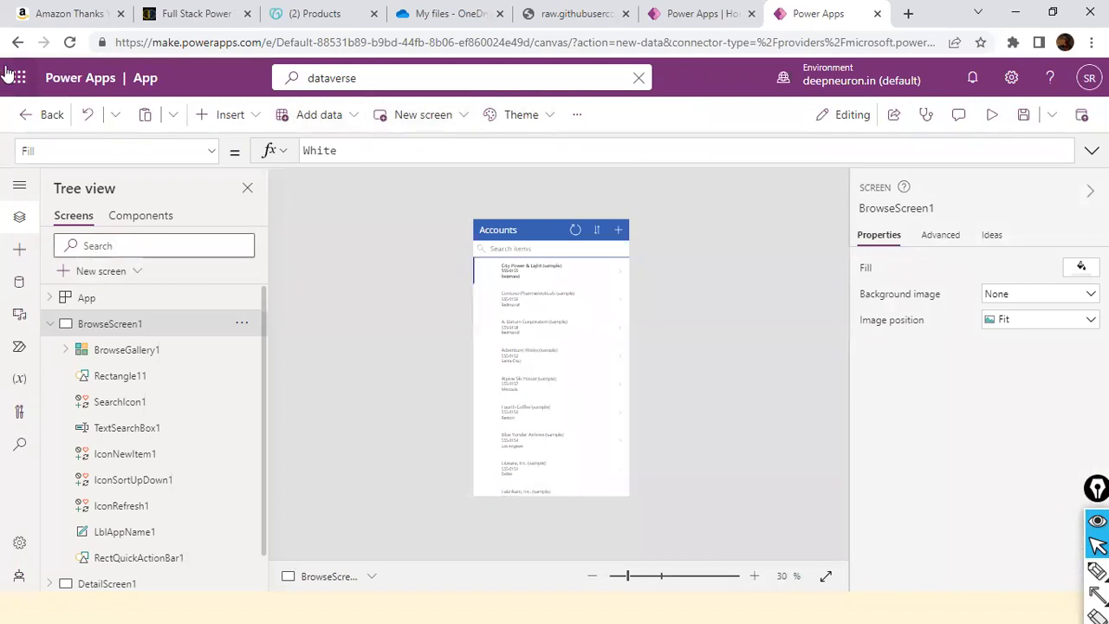
Leave the generated app without saving it and reopen the "Start from data: Dataverse" template.
click(26, 119)
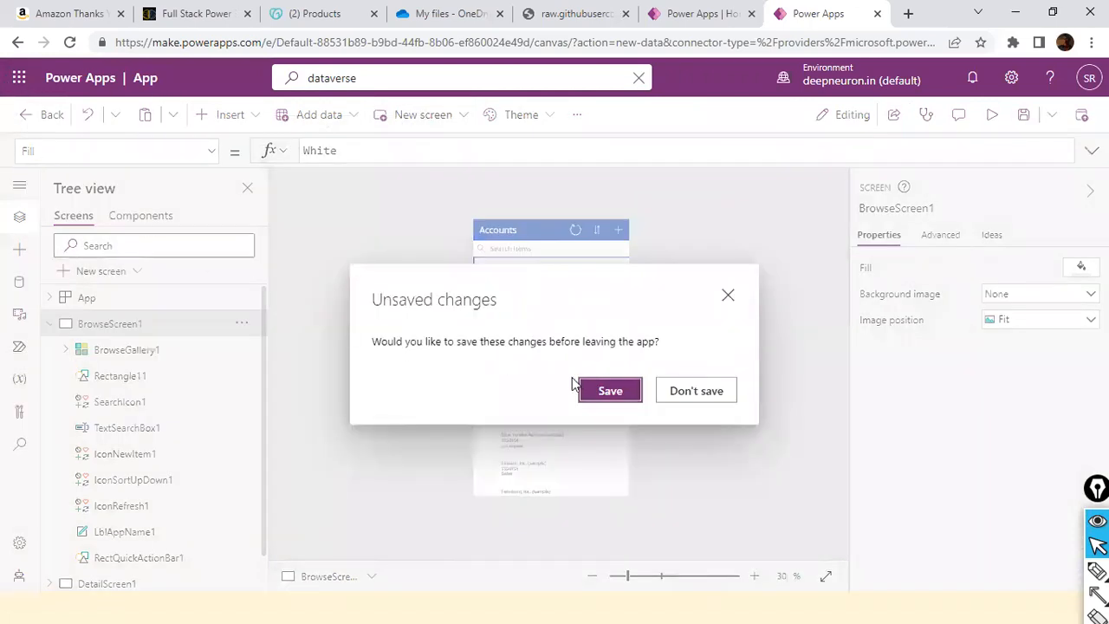
click(714, 400)
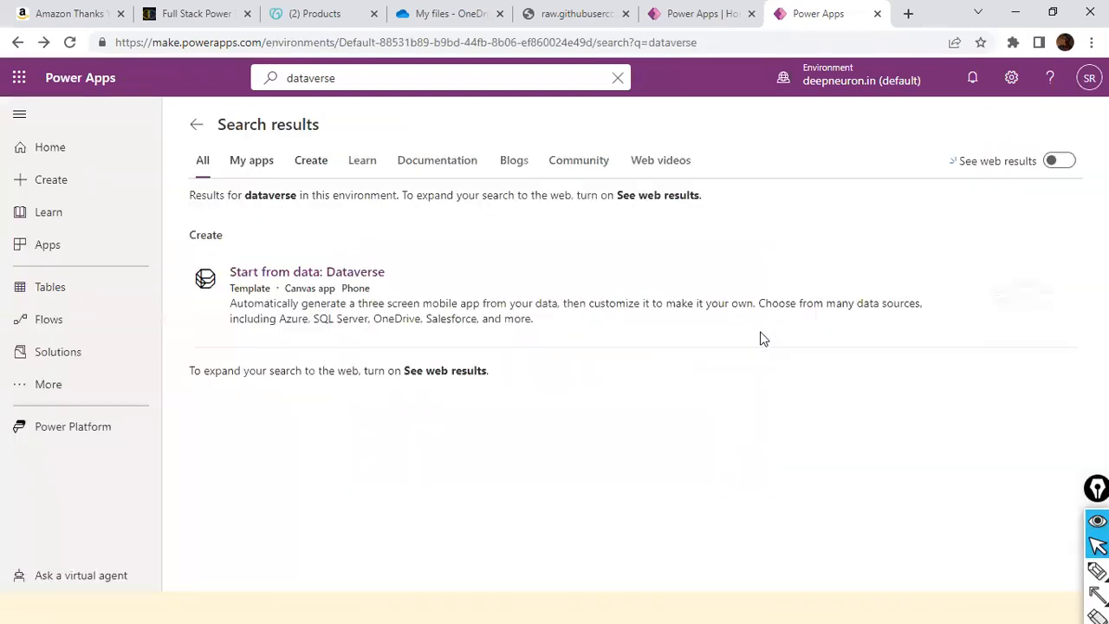
click(336, 275)
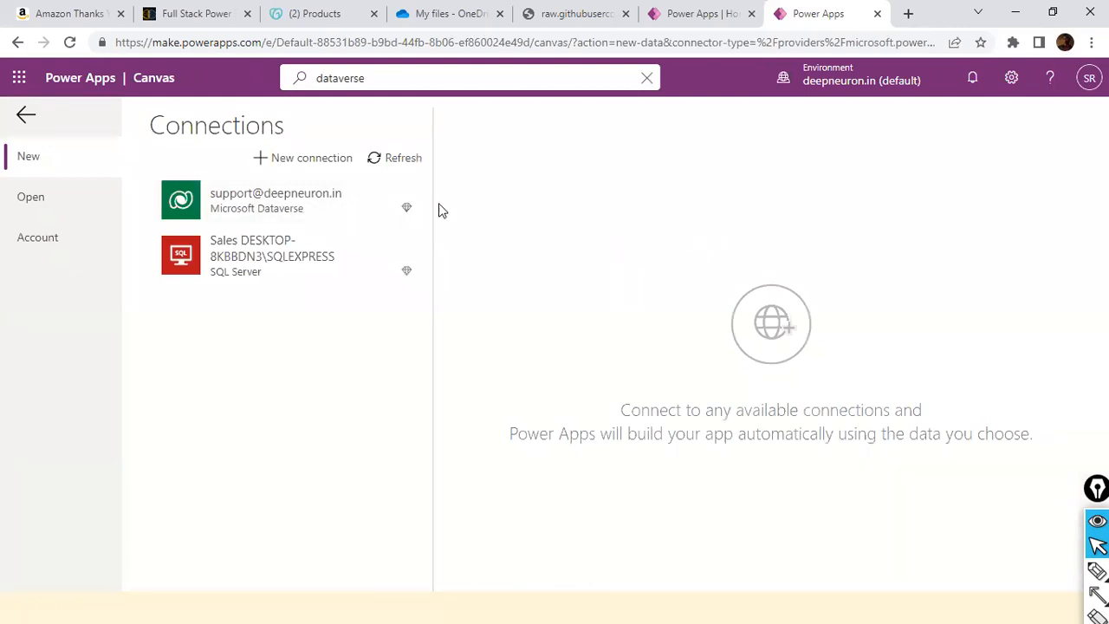
Look at the Microsoft Dataverse and SQL Server connections and show the signed-in account's details.
click(270, 195)
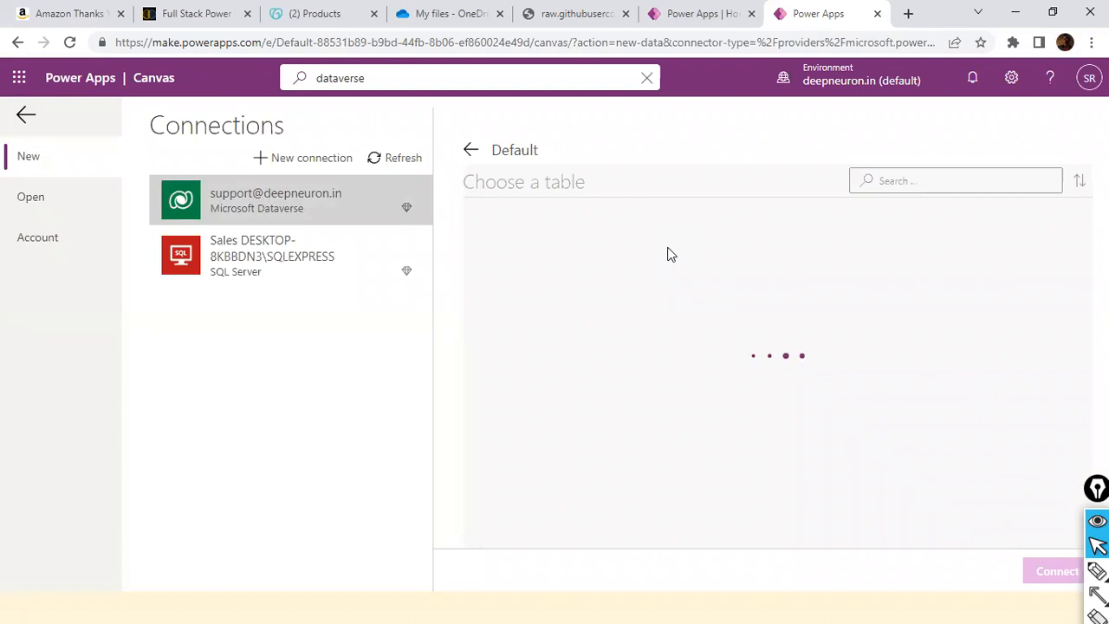
click(248, 256)
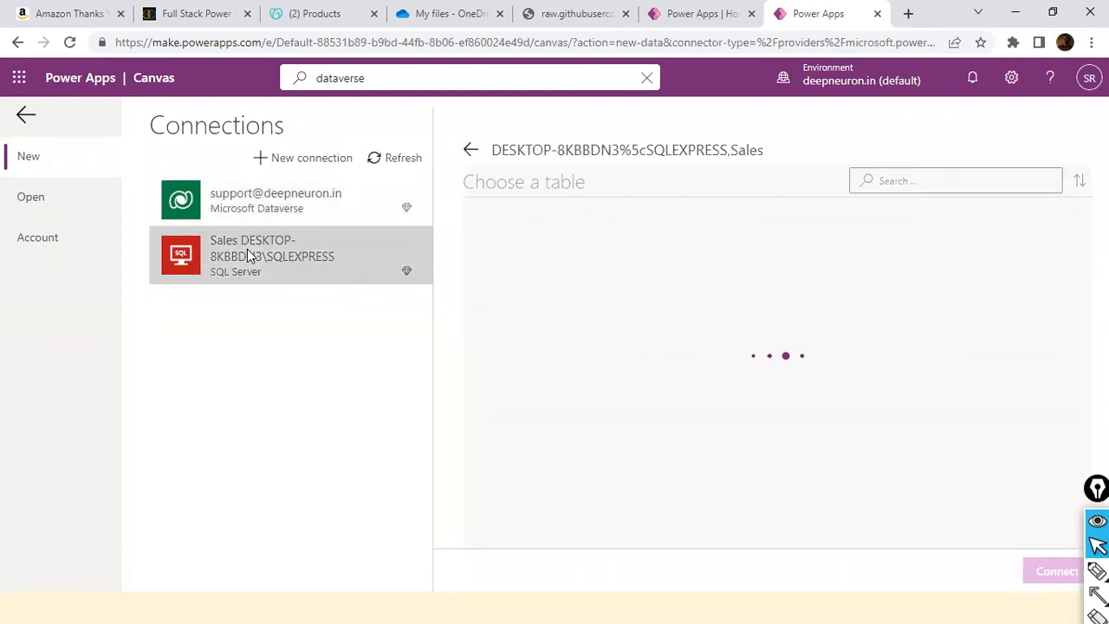
click(1085, 85)
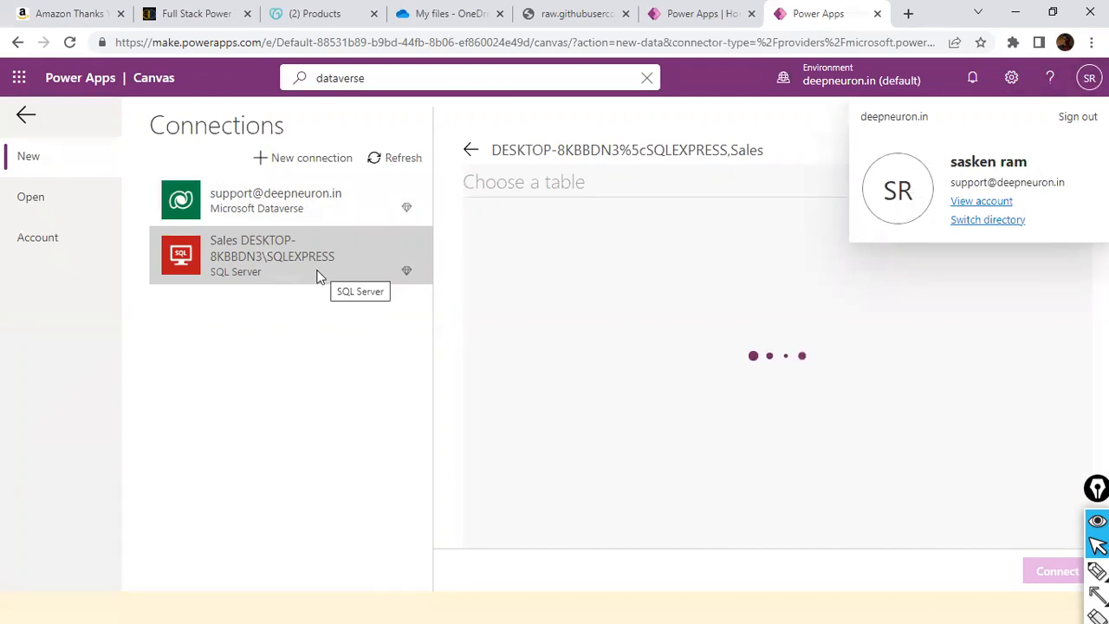
Build a new canvas app from the Accounts table, using the existing Microsoft Dataverse connection.
click(274, 200)
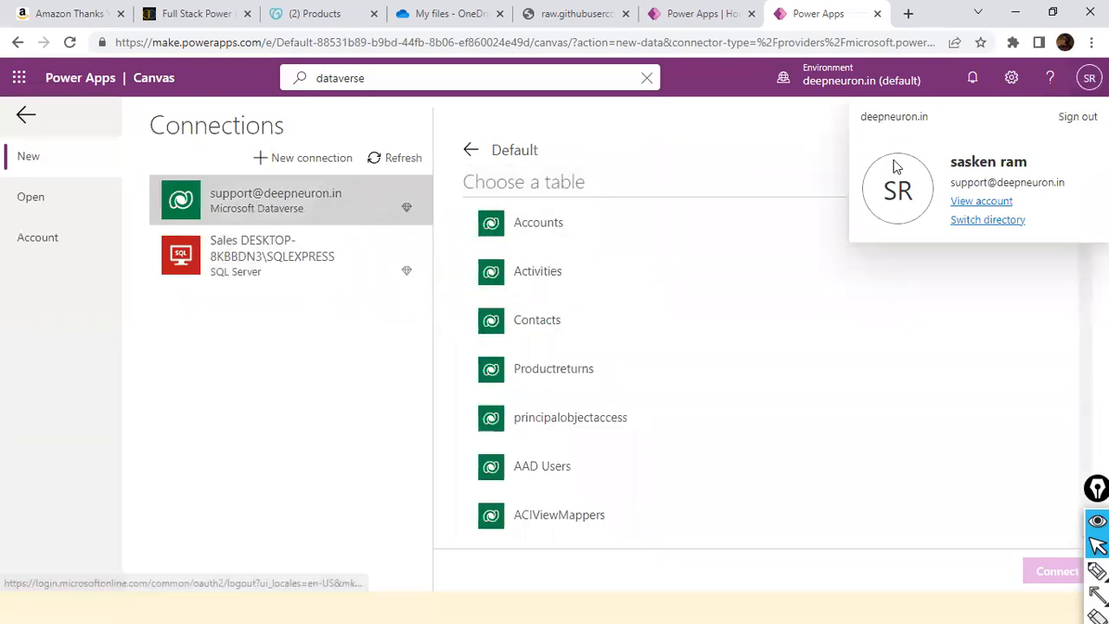
click(518, 224)
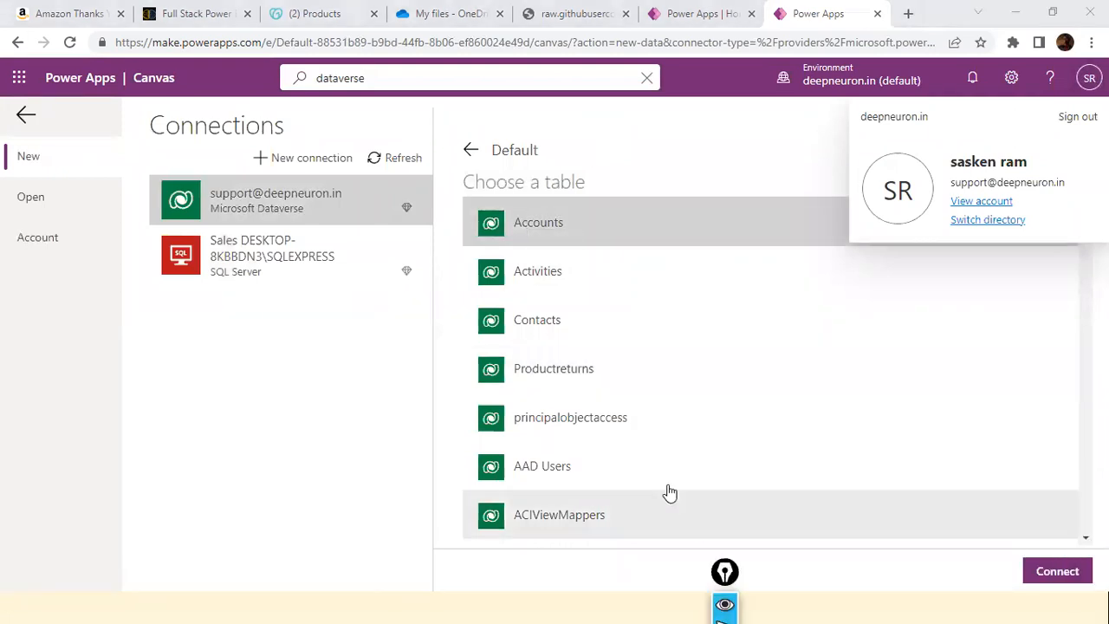
right_click(544, 226)
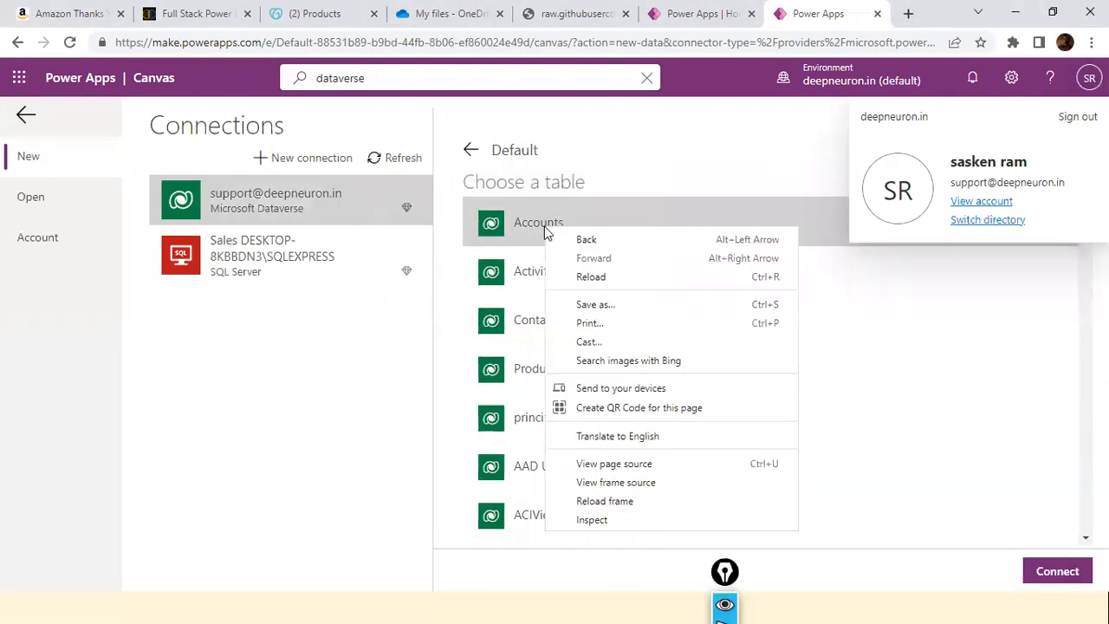
click(910, 351)
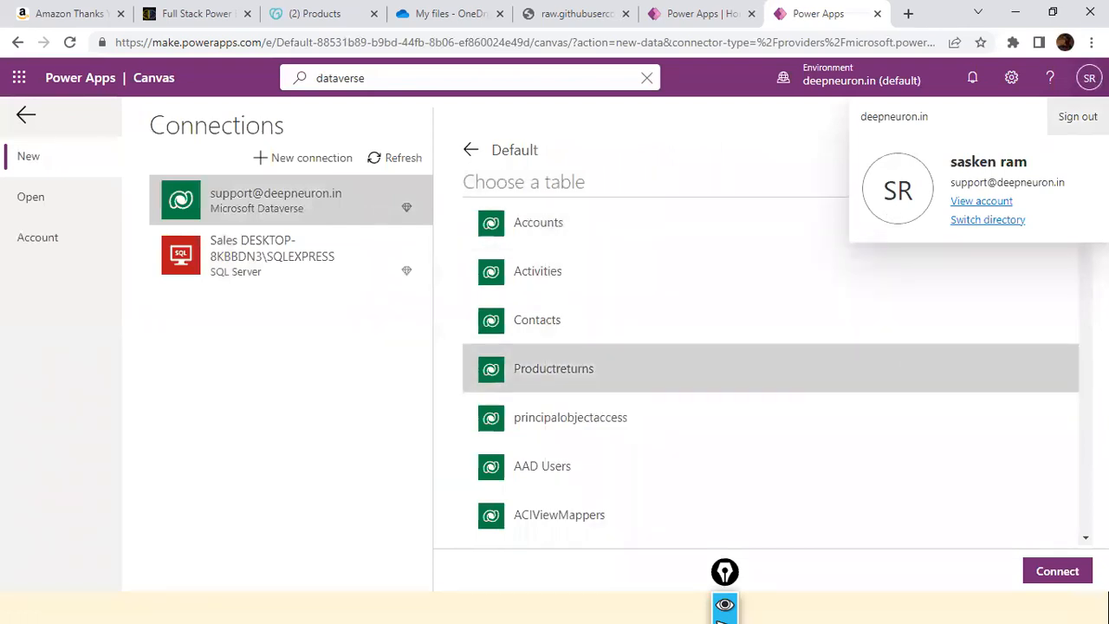
click(525, 237)
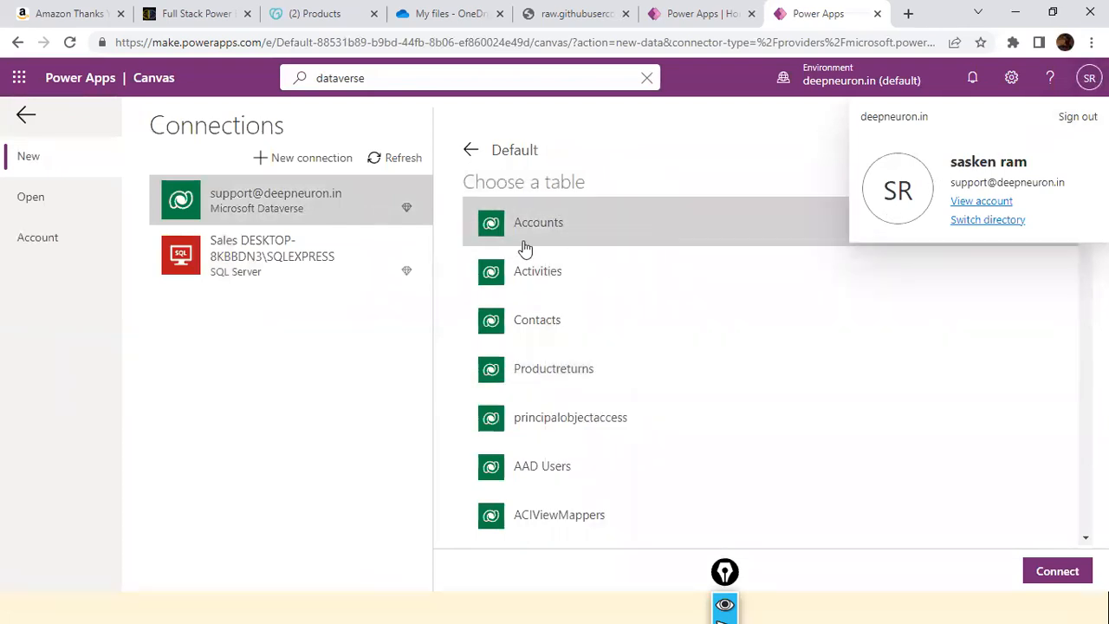
click(475, 236)
click(499, 234)
click(1055, 564)
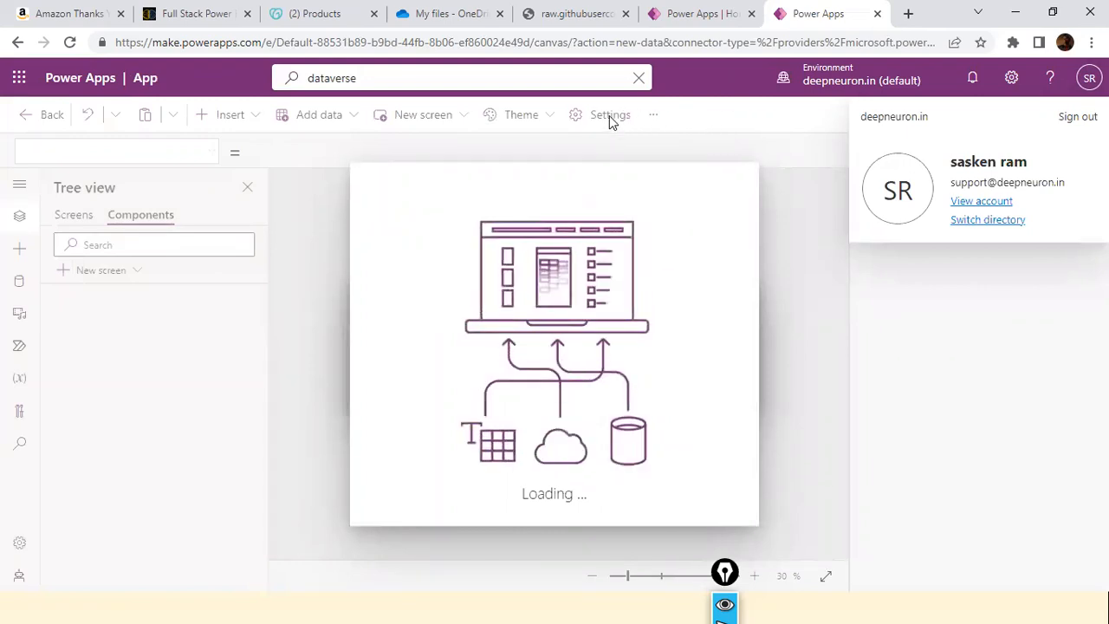
View the account's directory settings, close them unchanged and skip the Power Apps Studio welcome message.
click(1005, 221)
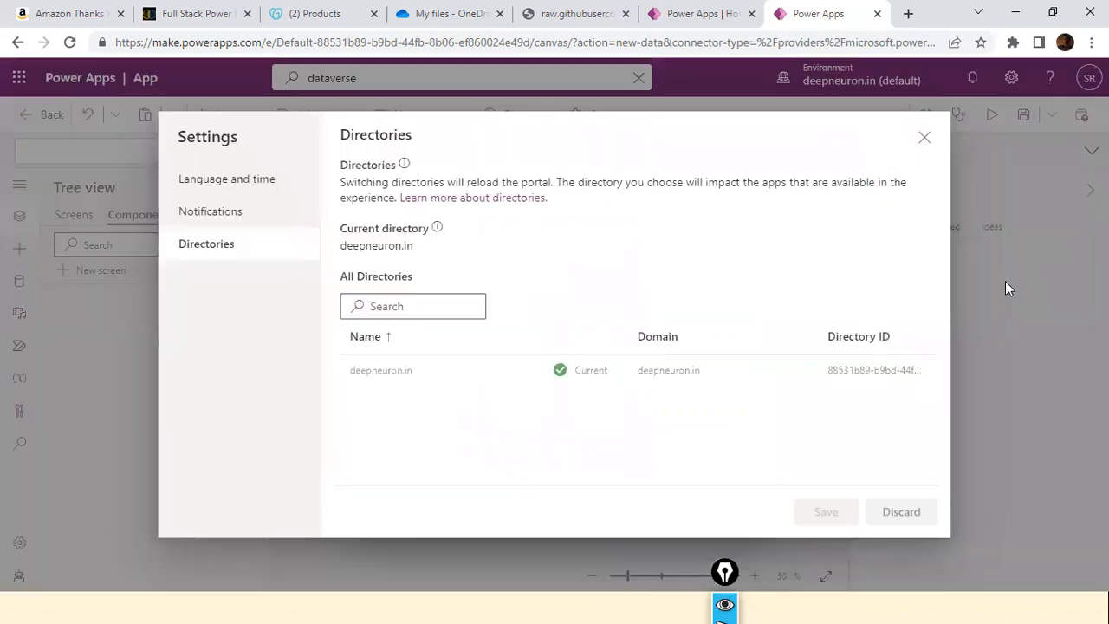
click(925, 139)
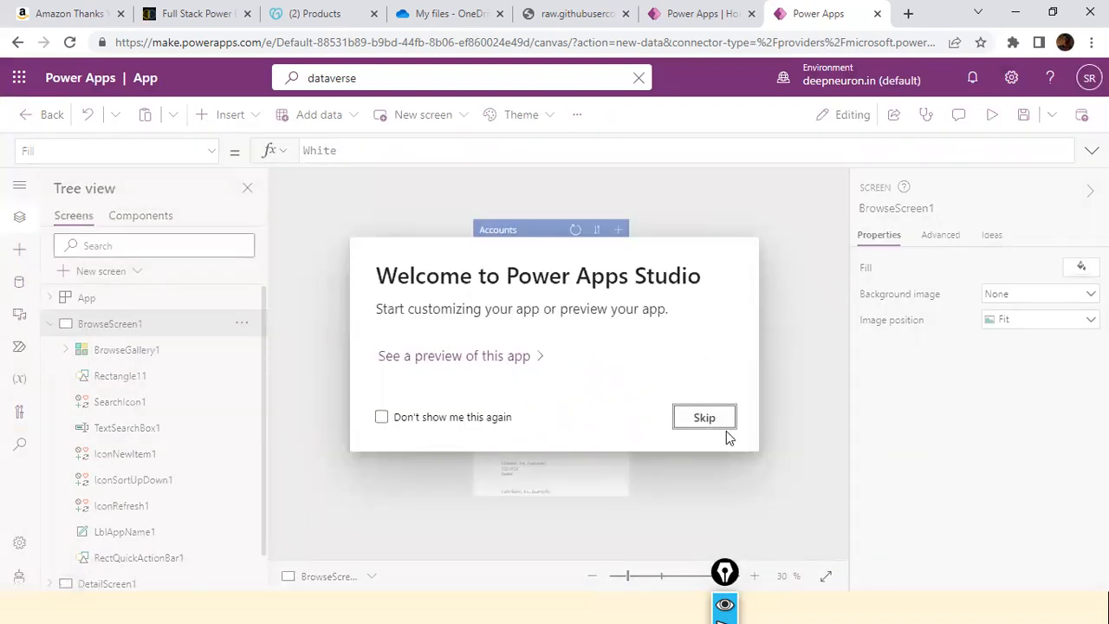
click(725, 423)
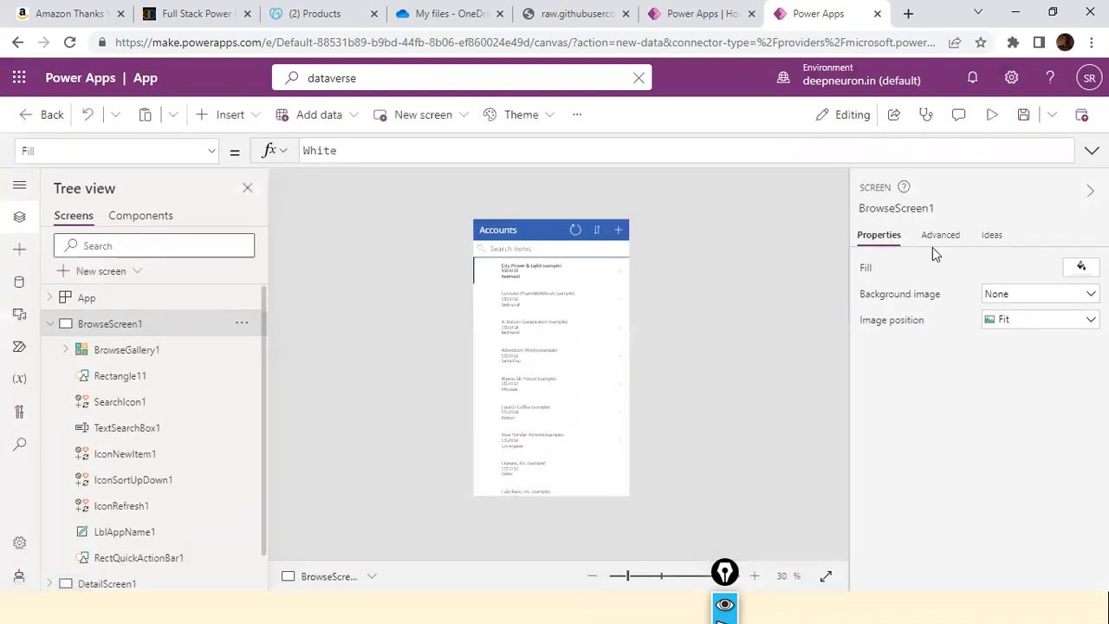
Review BrowseScreen1's advanced properties and its ideas, dismissing the notice about ideas.
click(953, 234)
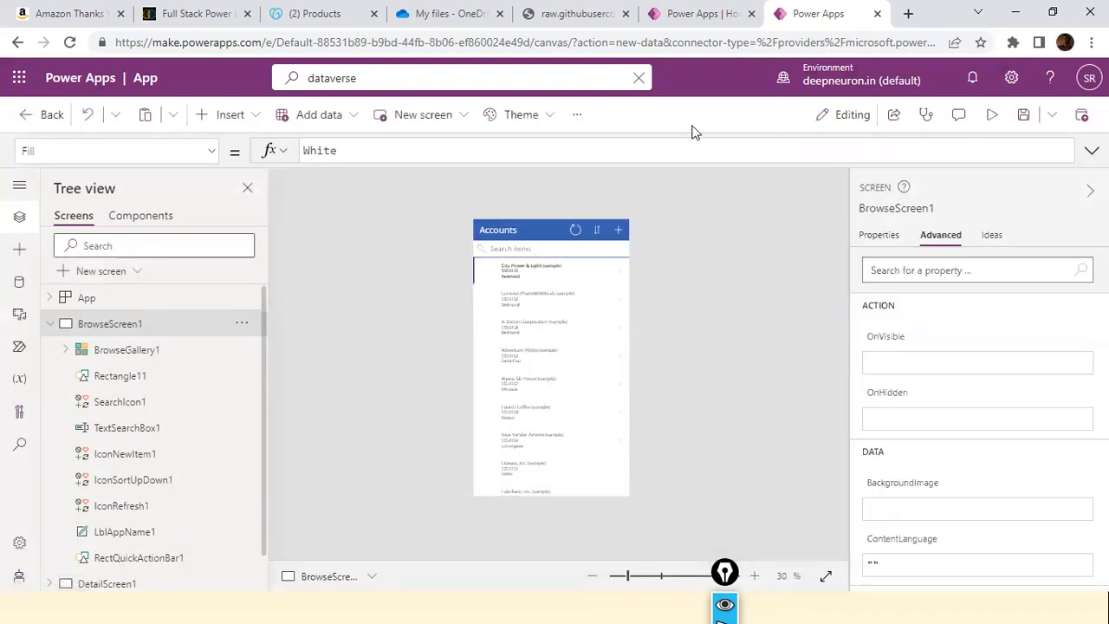
click(990, 235)
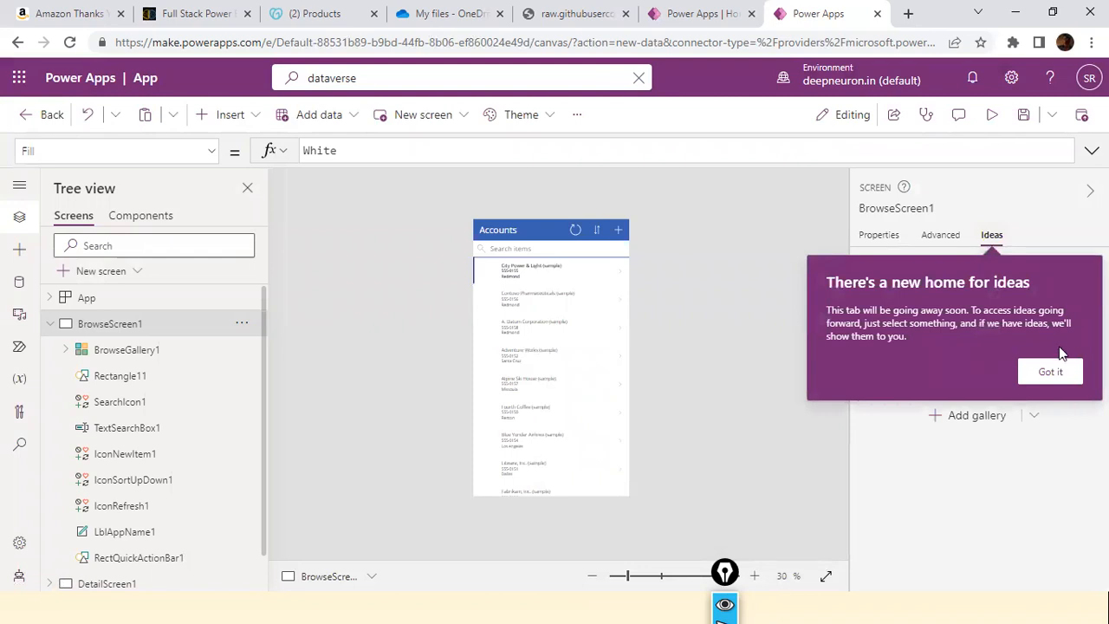
click(1047, 371)
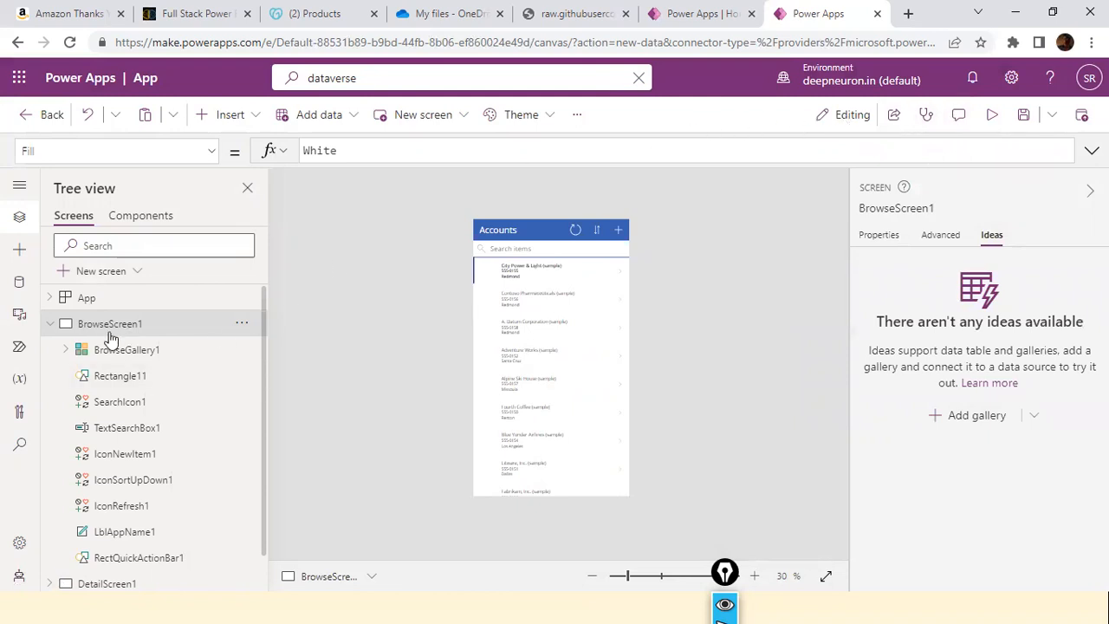
scroll(109, 337, down, 1)
Show the app's data sources and look through the tables and connectors that can be added alongside Accounts.
click(18, 287)
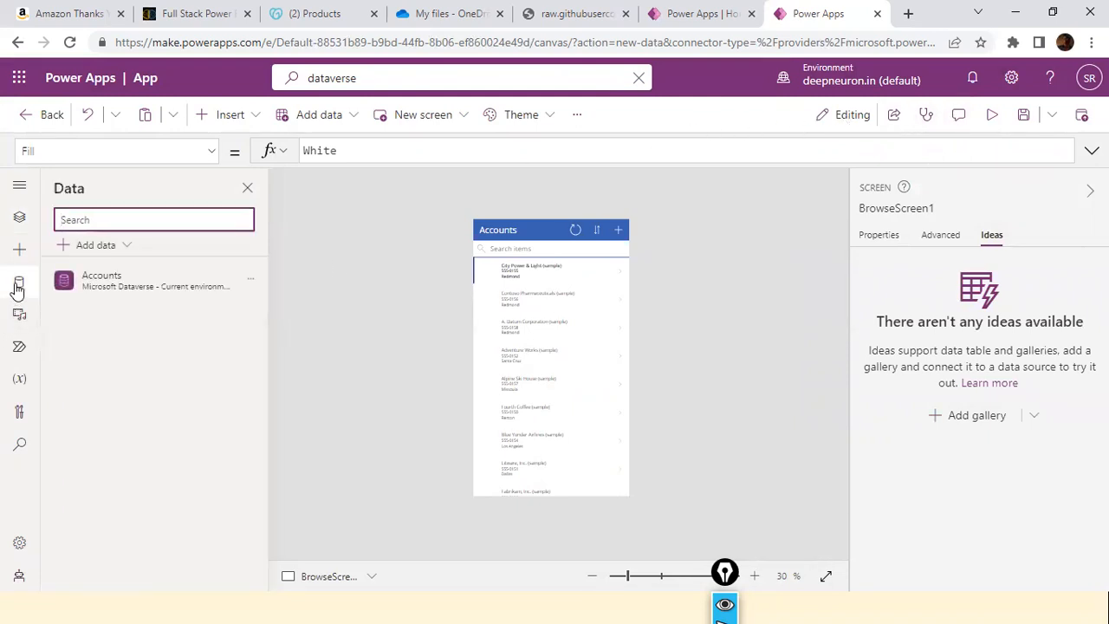
mouse_move(129, 280)
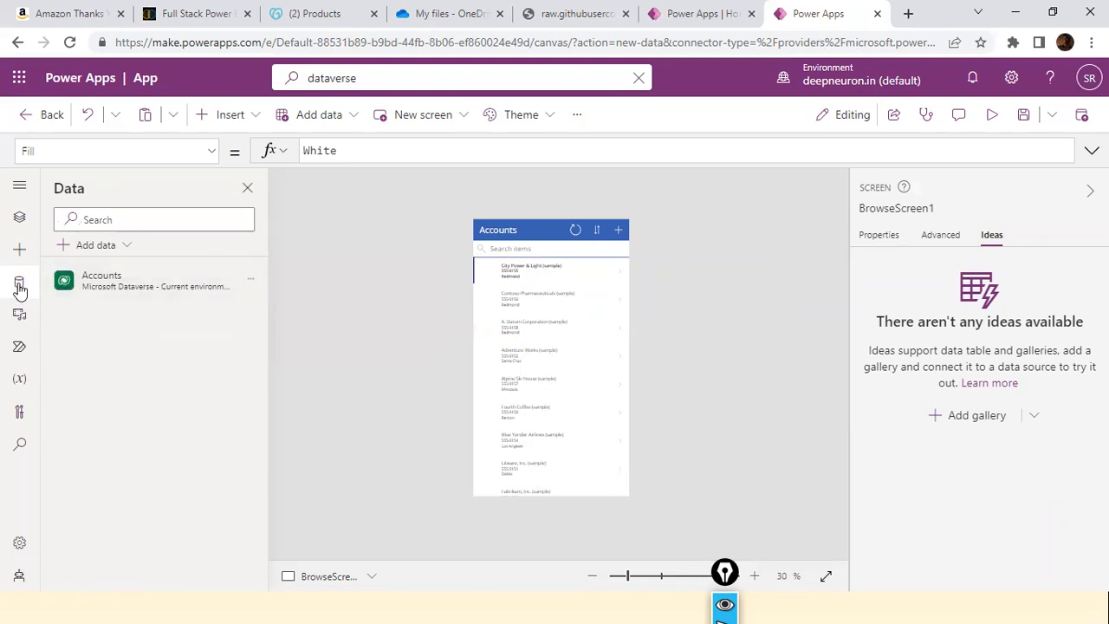
mouse_move(84, 294)
click(133, 248)
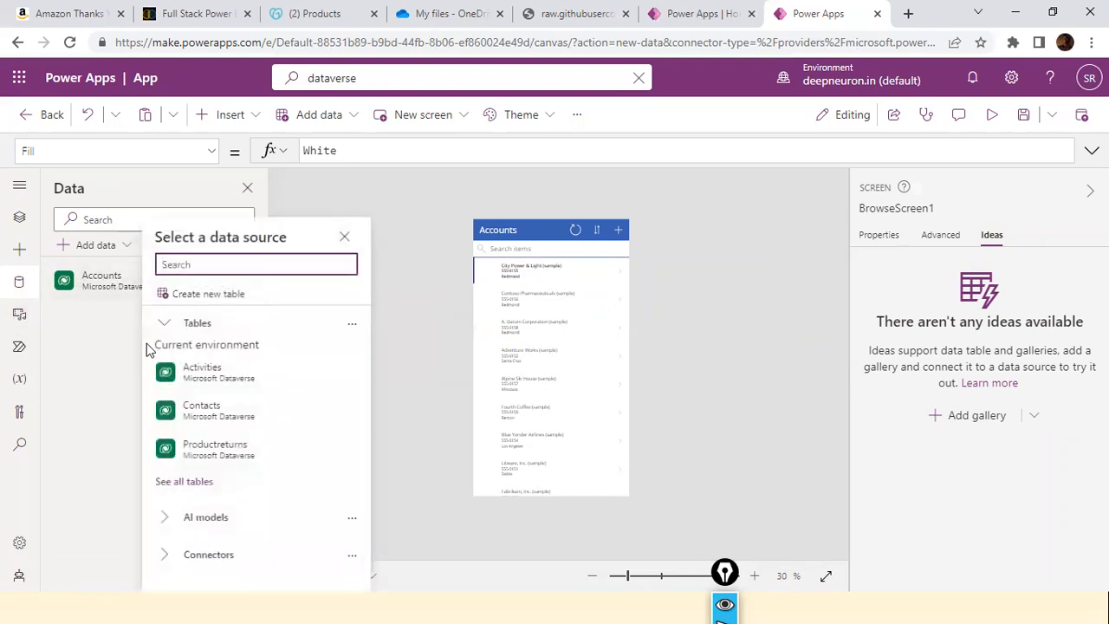
click(98, 289)
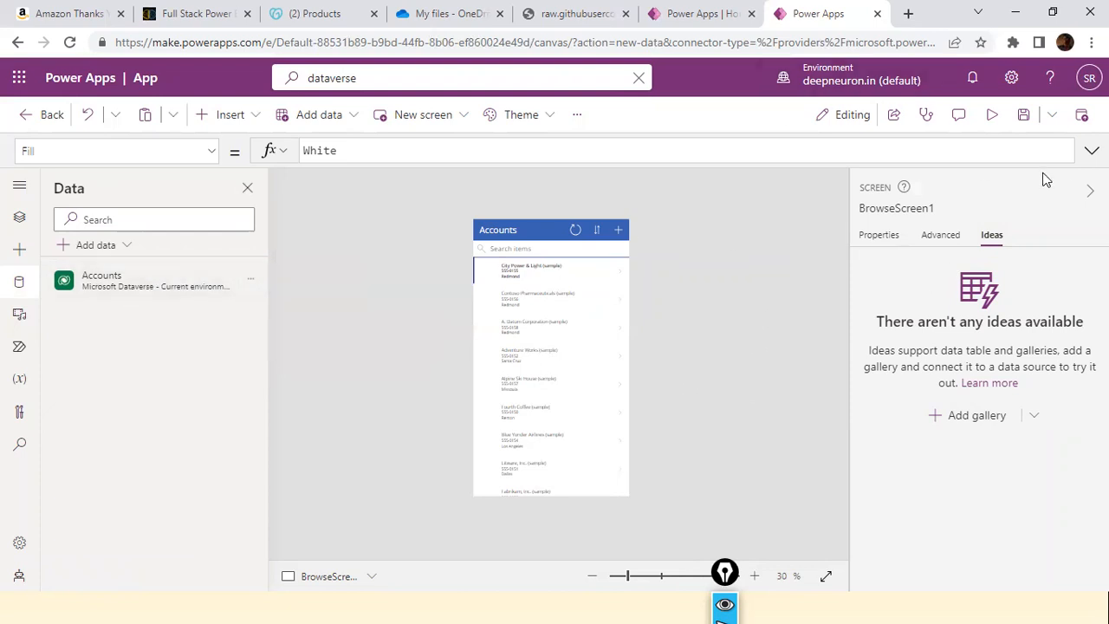
click(1010, 78)
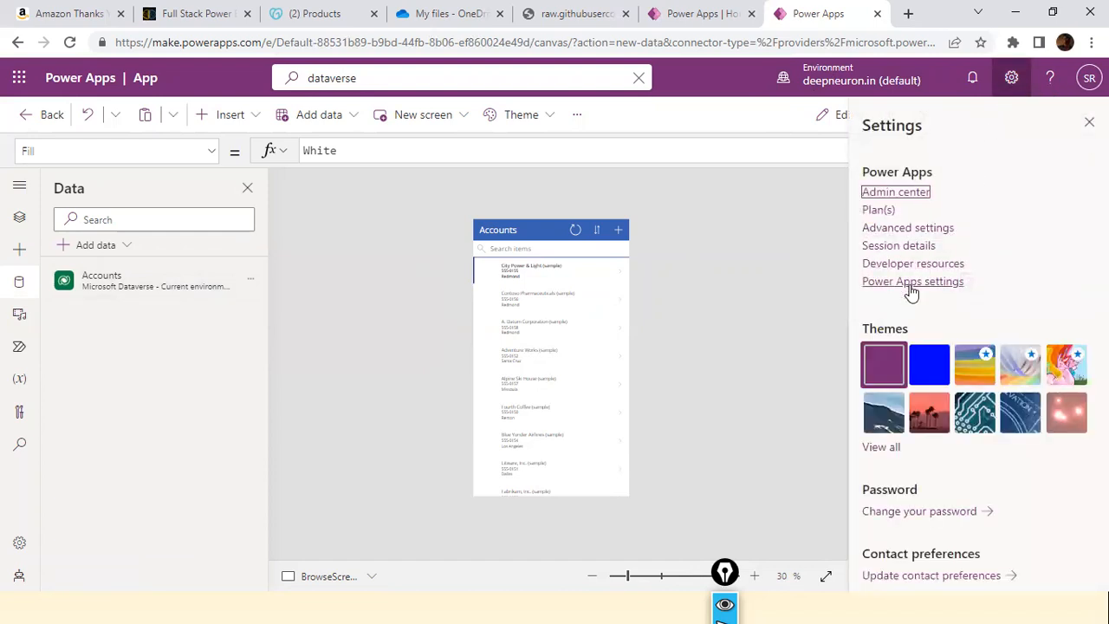
click(899, 247)
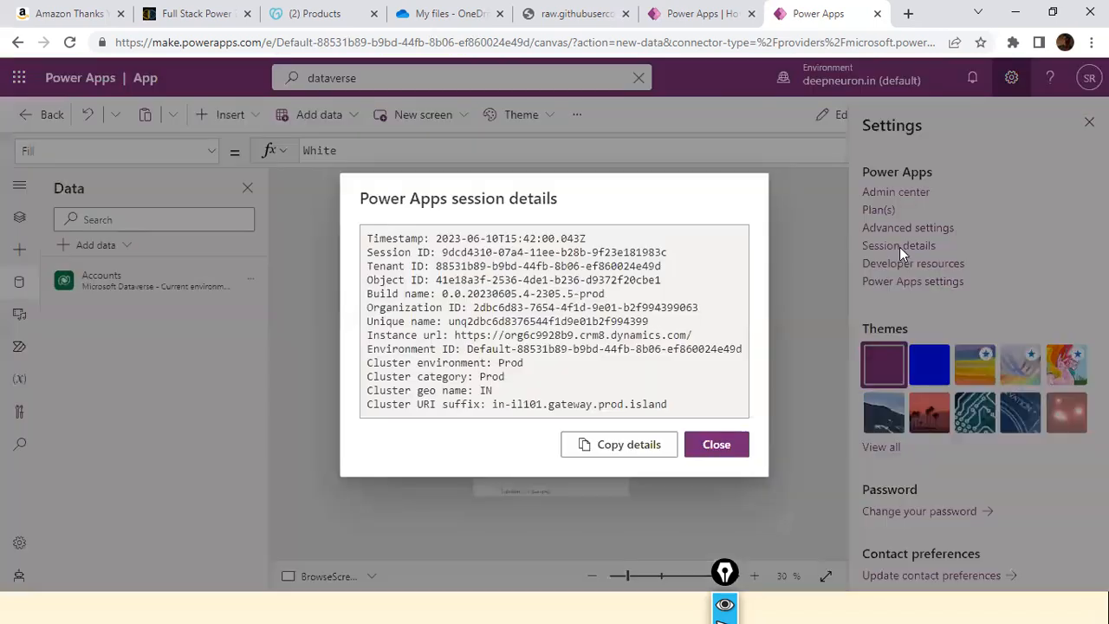
drag(370, 337, 687, 339)
click(465, 347)
click(510, 340)
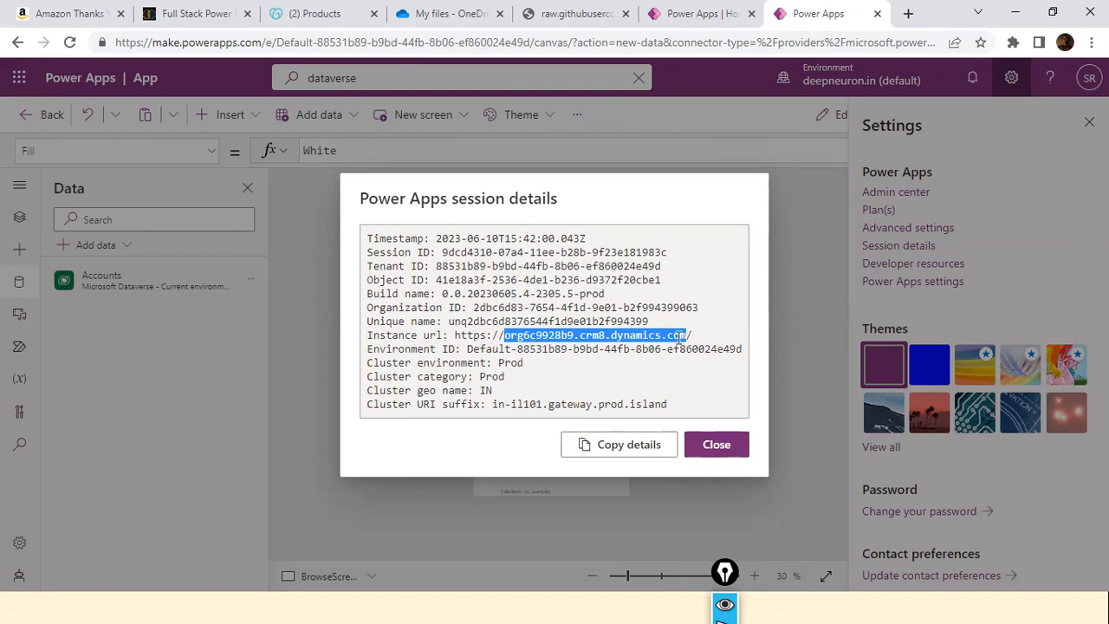
right_click(680, 338)
click(704, 350)
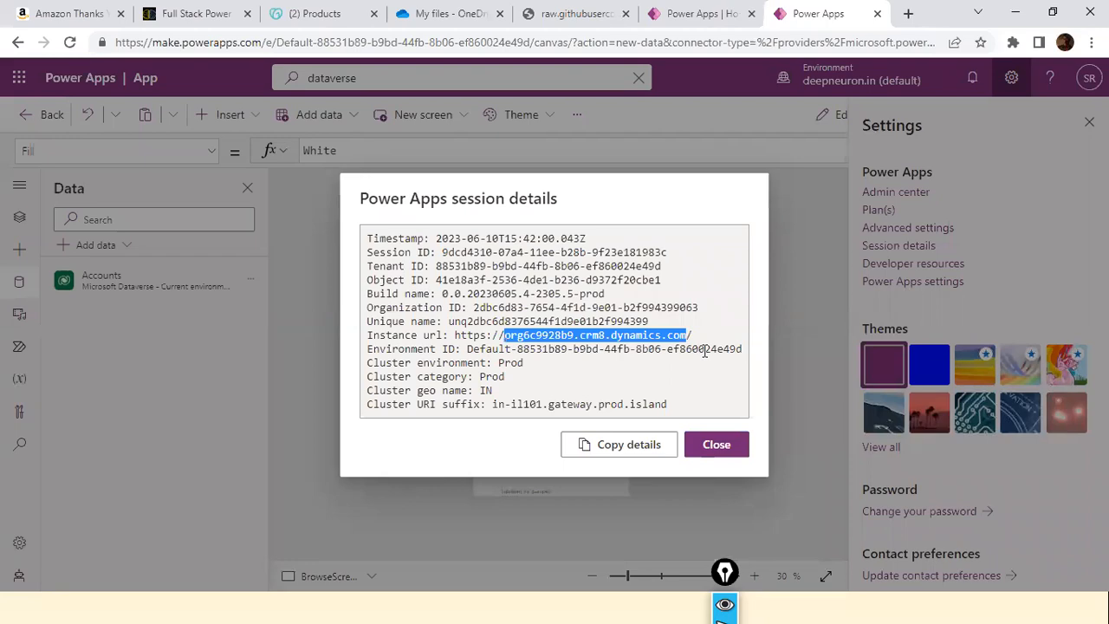
Switch to the Day1_DataLoad_Demo report in Power BI Desktop.
key(alt+Tab)
key(alt+Tab)
key(alt+Tab)
key(alt+Tab)
key(alt+Tab)
key(alt+Tab)
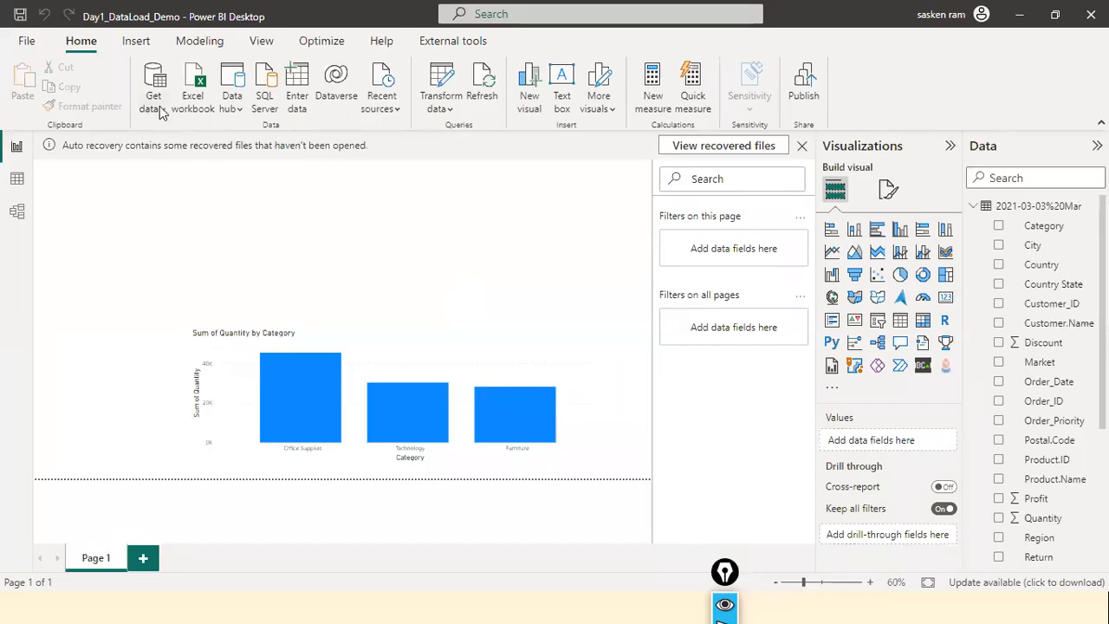
click(160, 111)
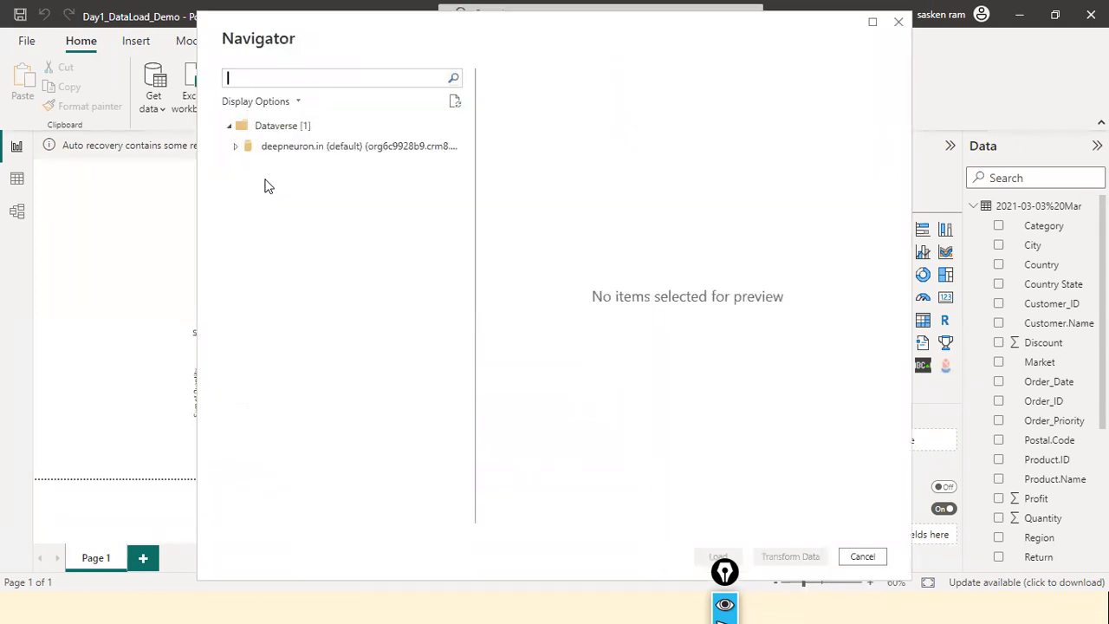
click(898, 22)
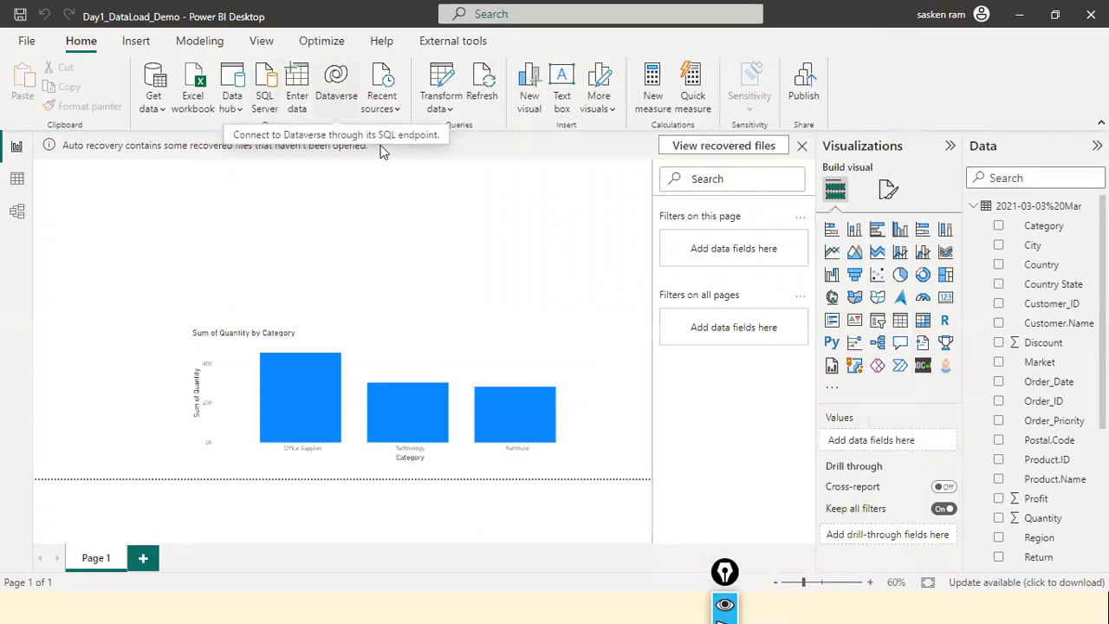
key(alt+Tab)
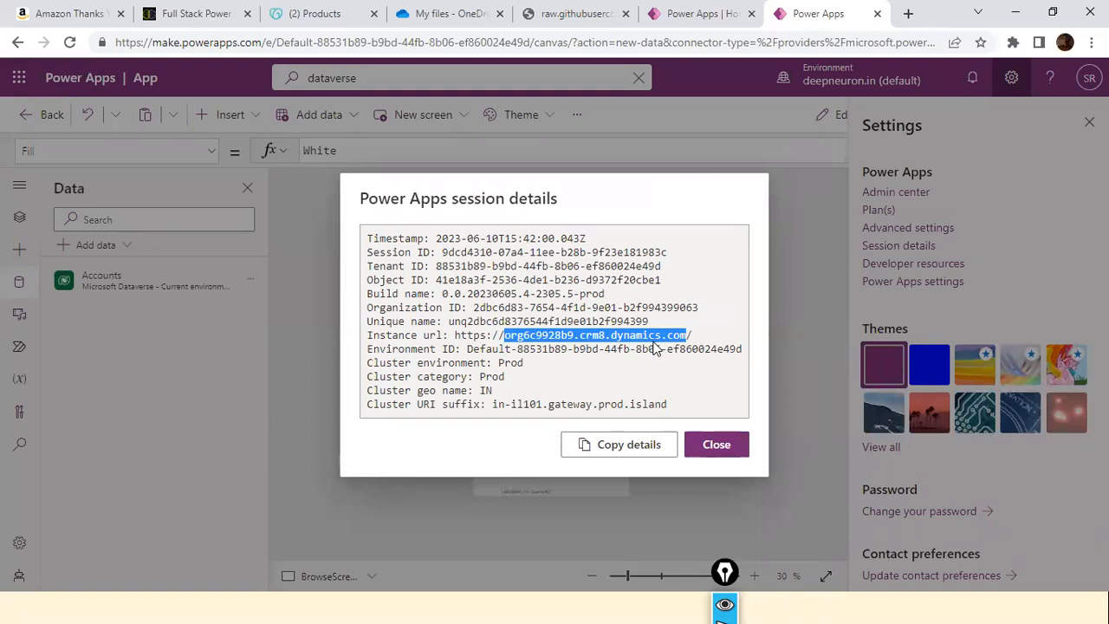
key(alt+Tab)
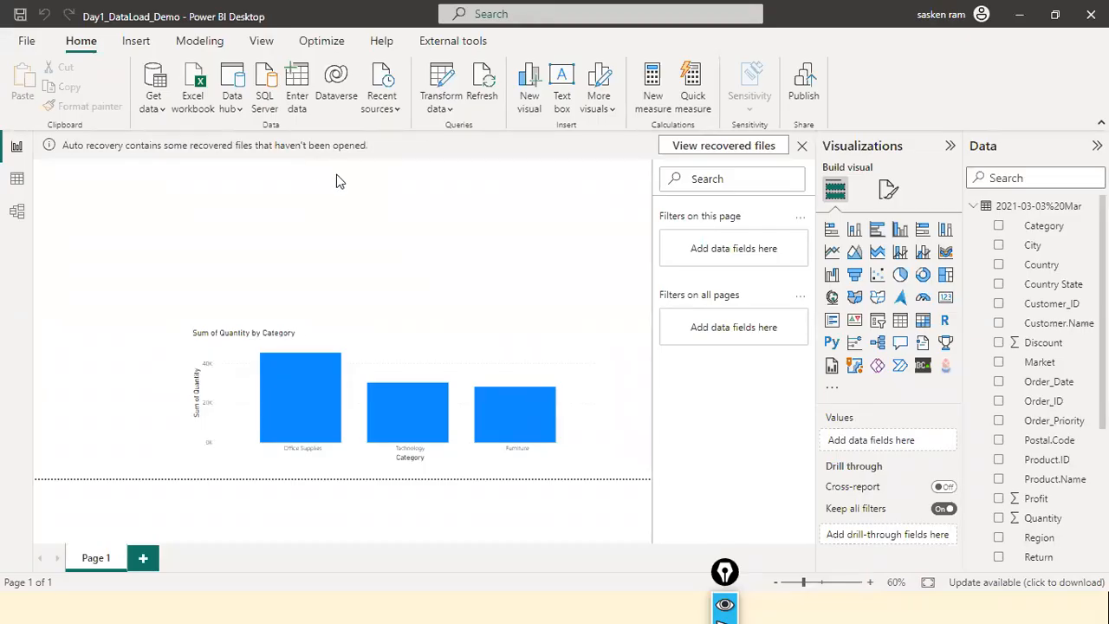
key(alt+Tab)
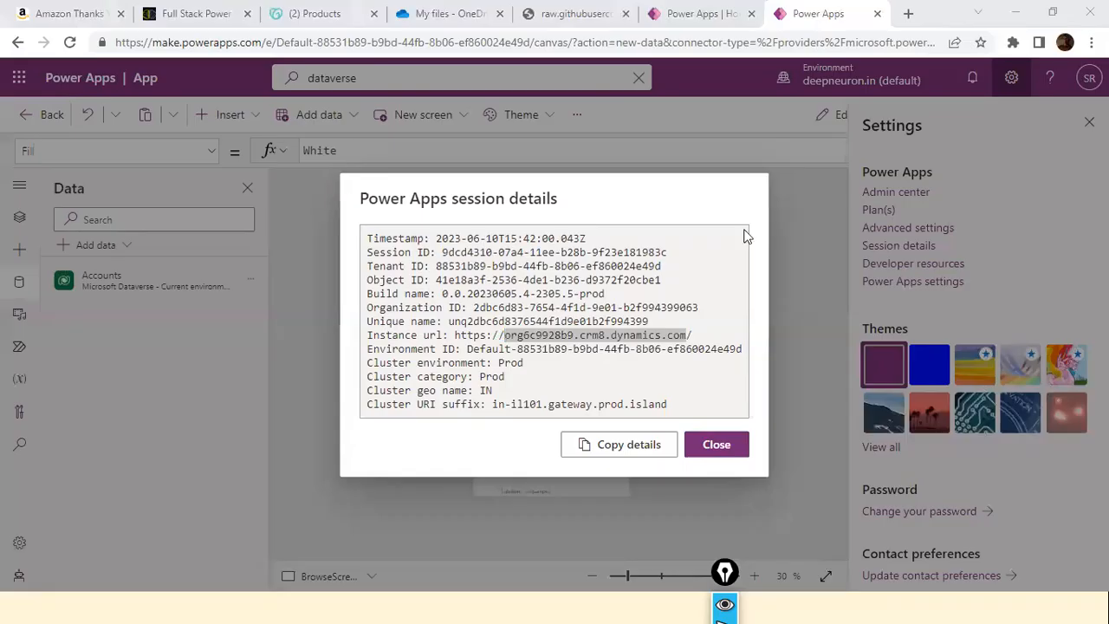
key(alt+Tab)
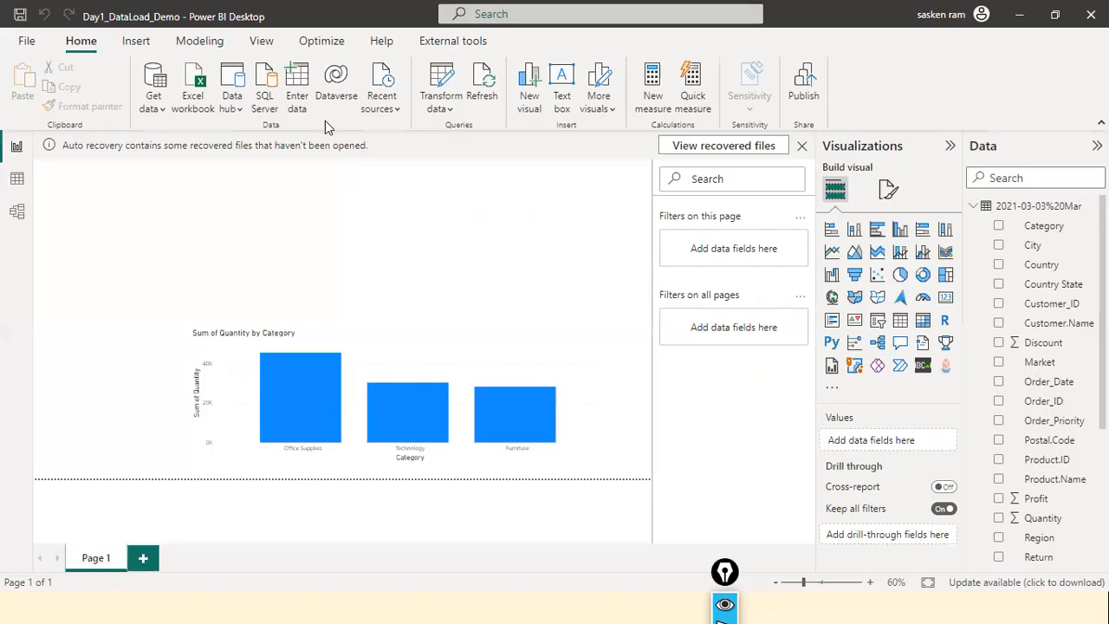
Load the account table from the deepneuron.in (default) Dataverse environment into the report, using Import as the connection mode.
click(333, 97)
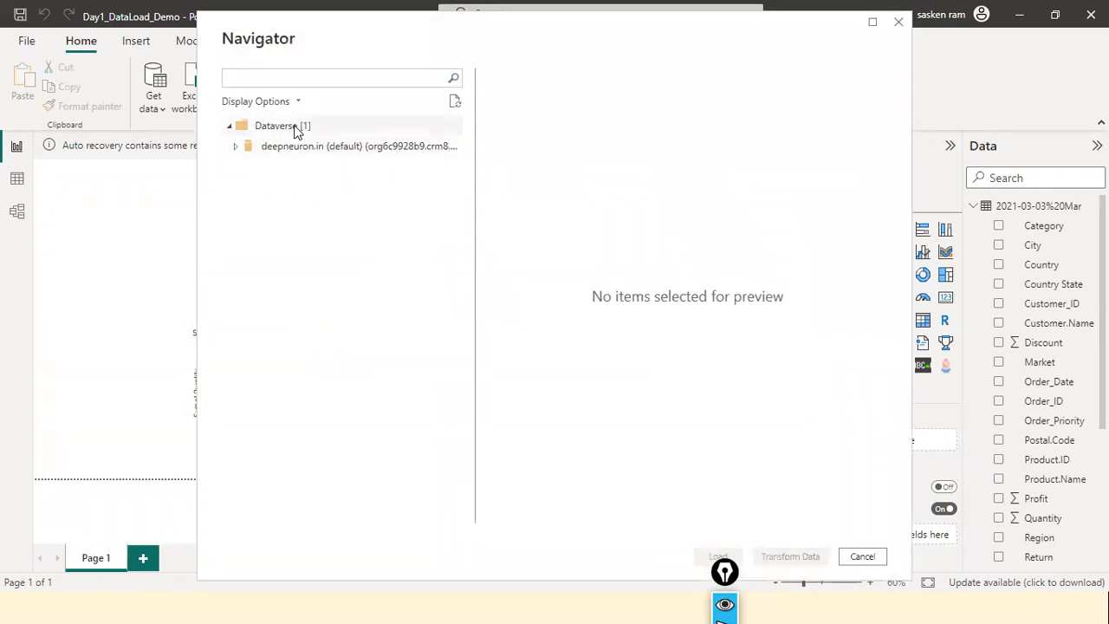
click(241, 150)
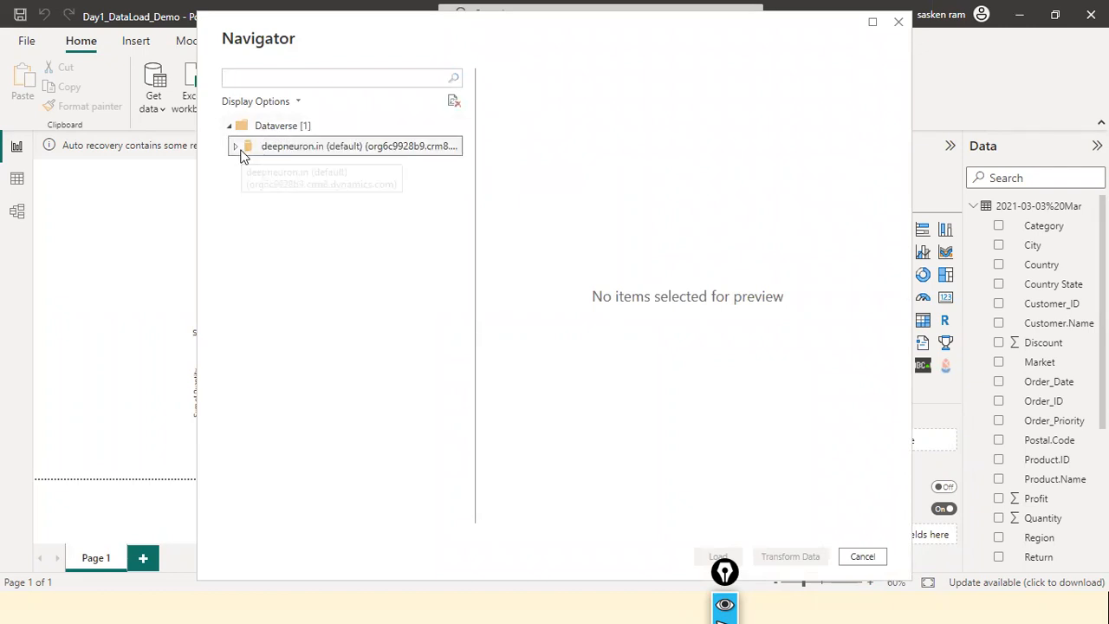
click(235, 147)
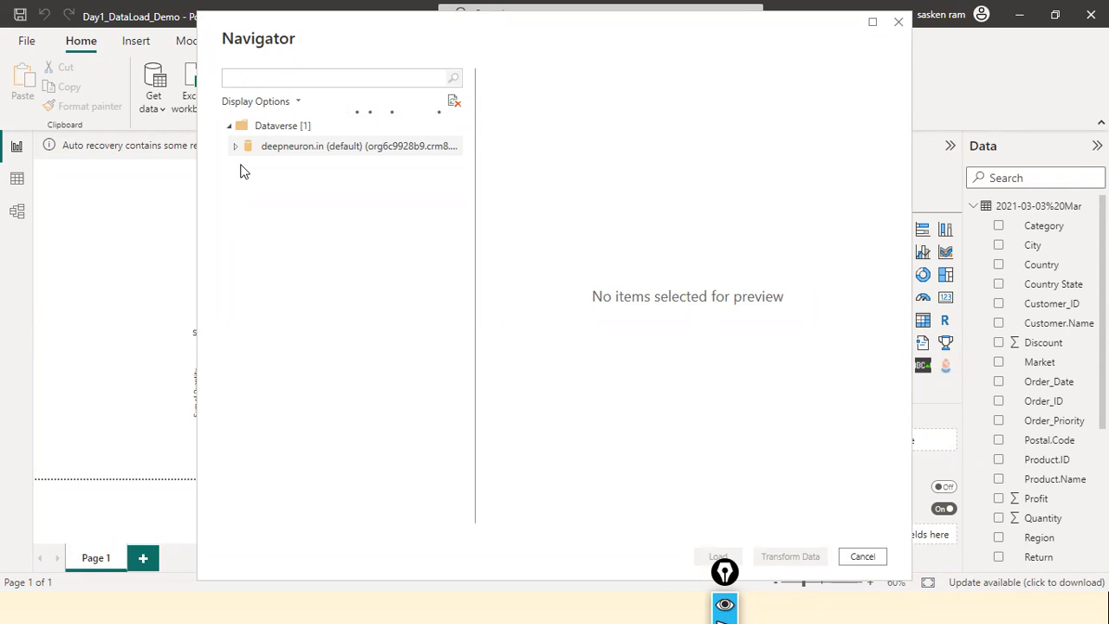
click(253, 167)
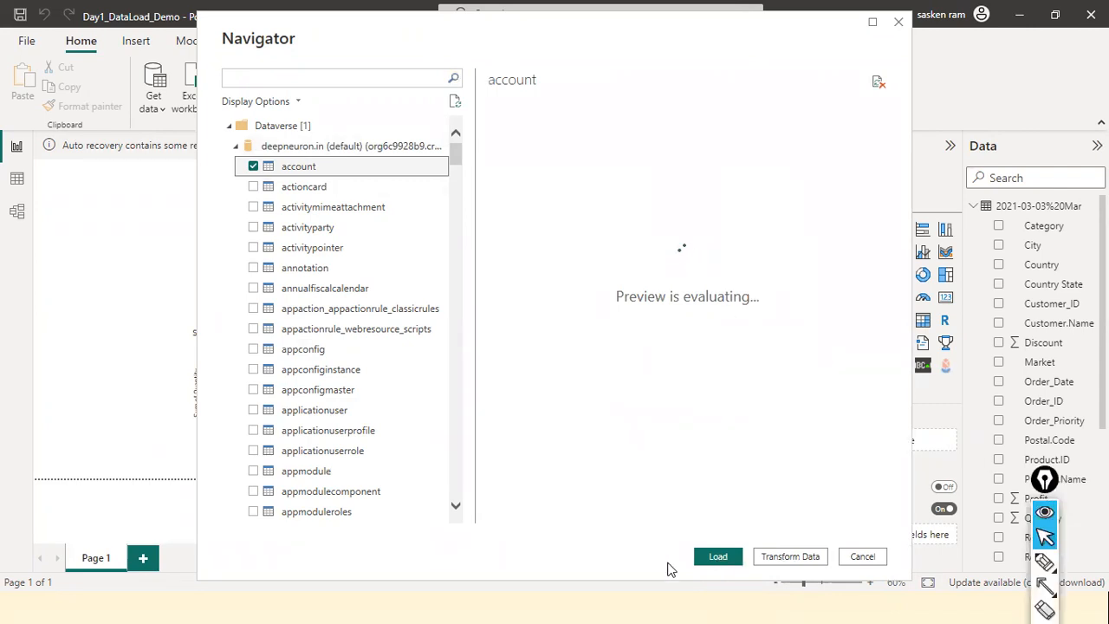
click(717, 558)
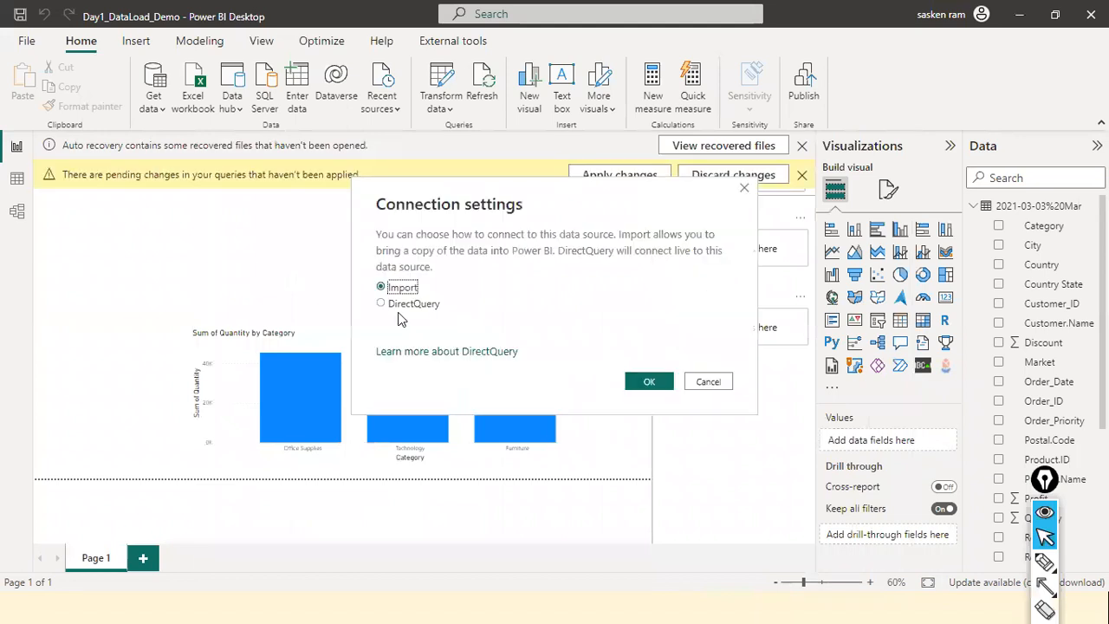
click(663, 381)
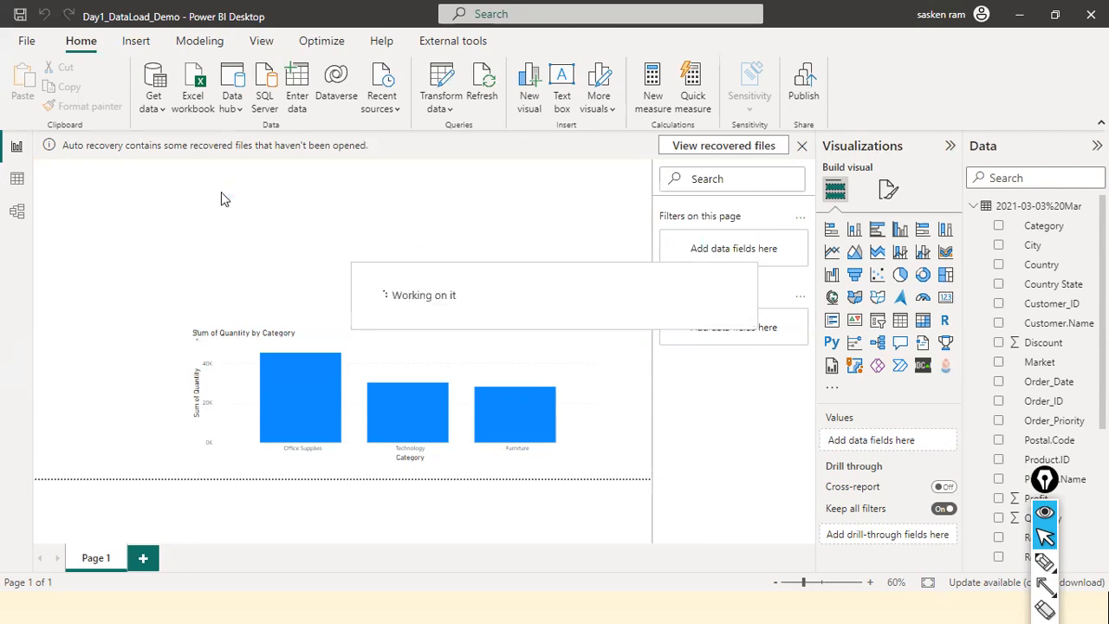
Examine the account table's data and row count, marking the count with a temporary red arrow, and return to the report page.
click(14, 192)
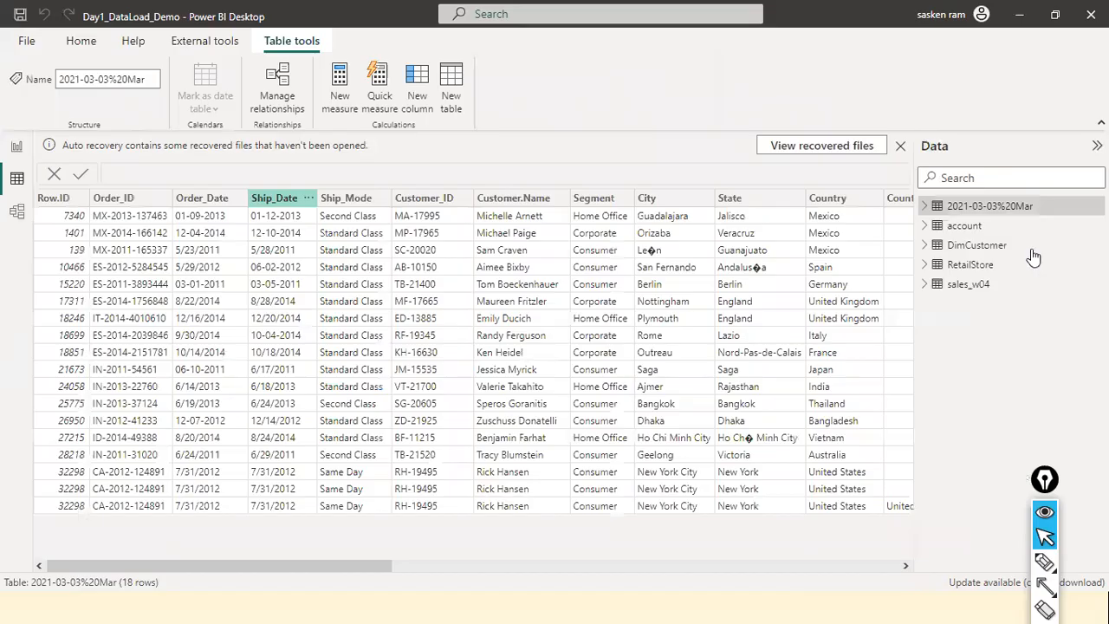
click(980, 230)
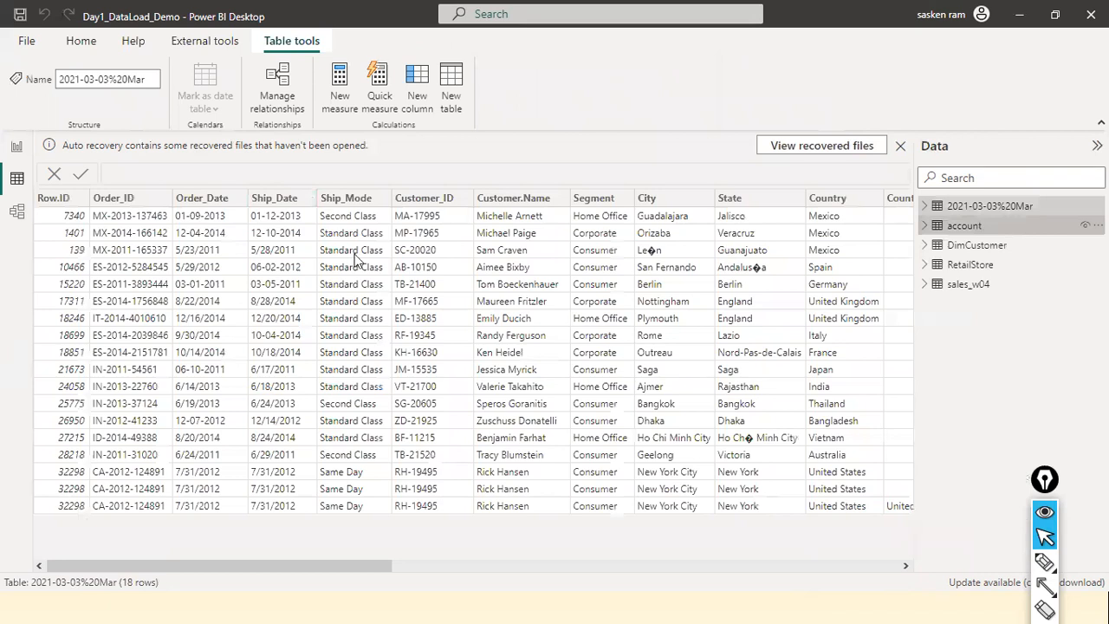
drag(64, 565, 1031, 601)
drag(365, 528, 196, 253)
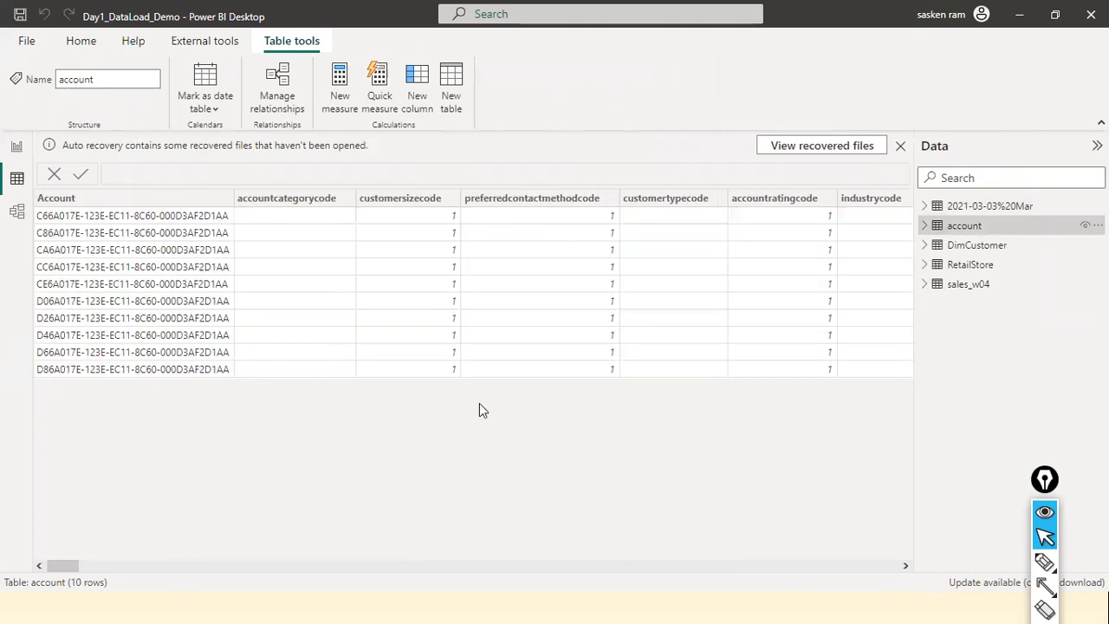
key(ctrl+shift+8)
drag(81, 551, 62, 407)
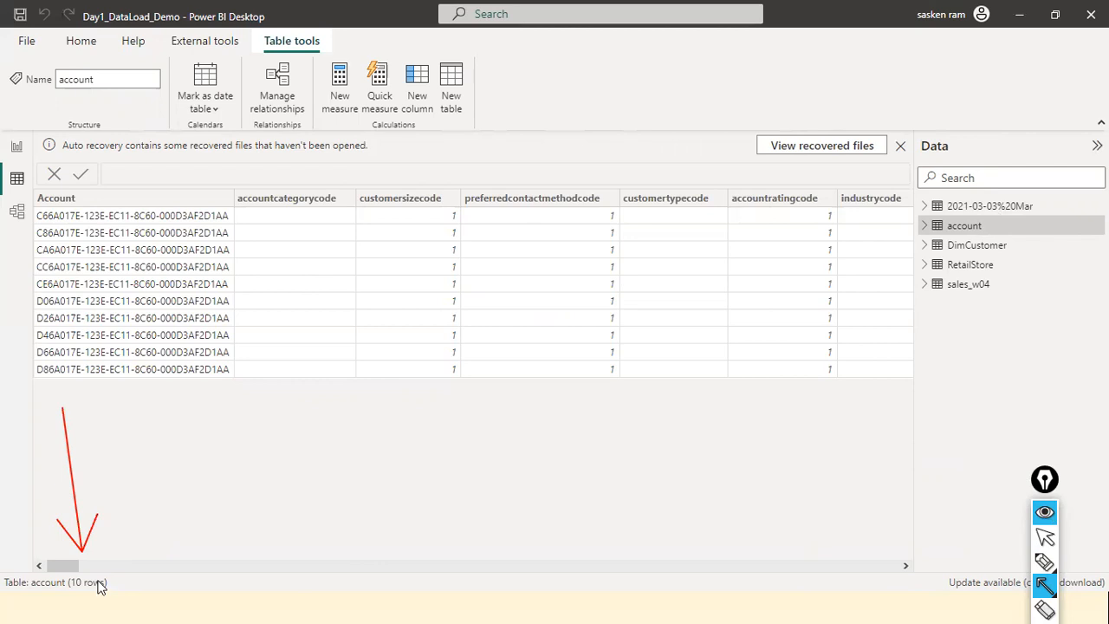
key(ctrl+shift+2)
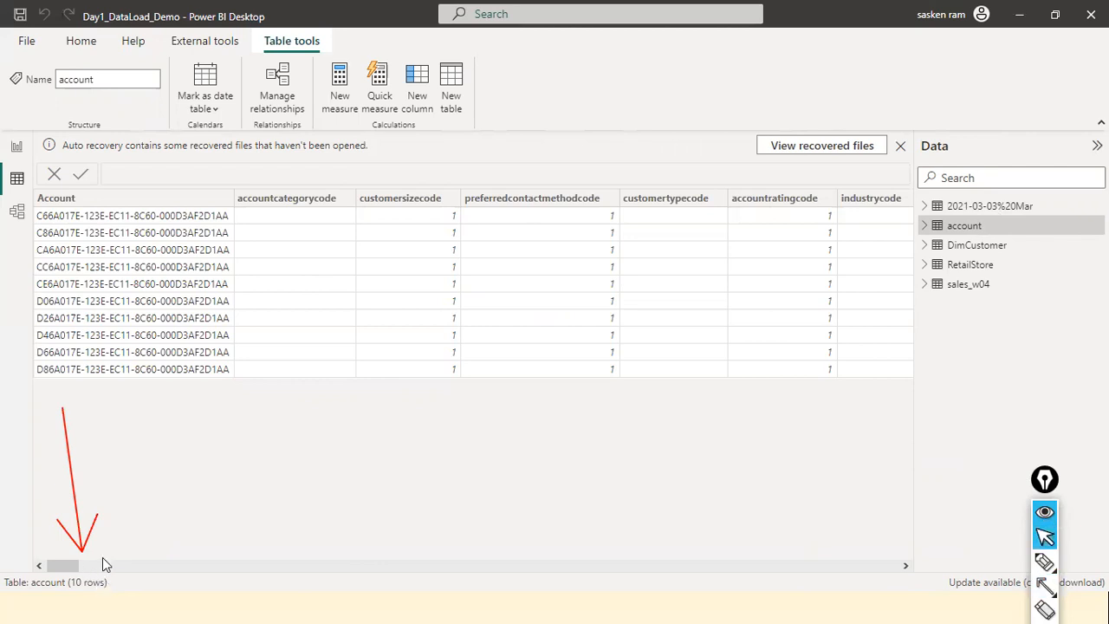
click(20, 149)
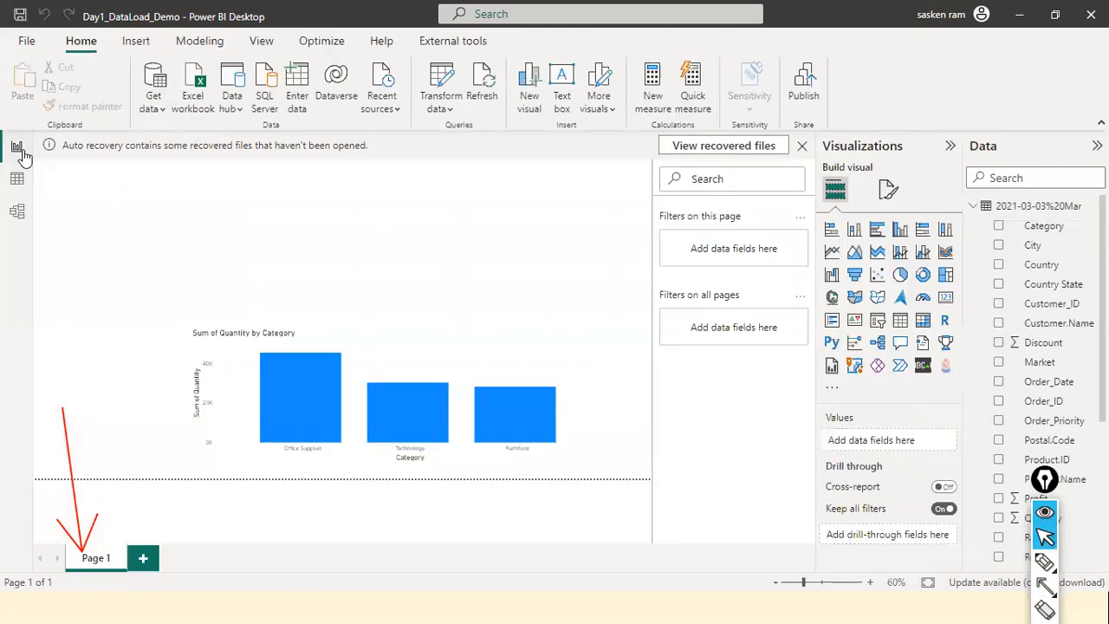
key(ctrl+shift+7)
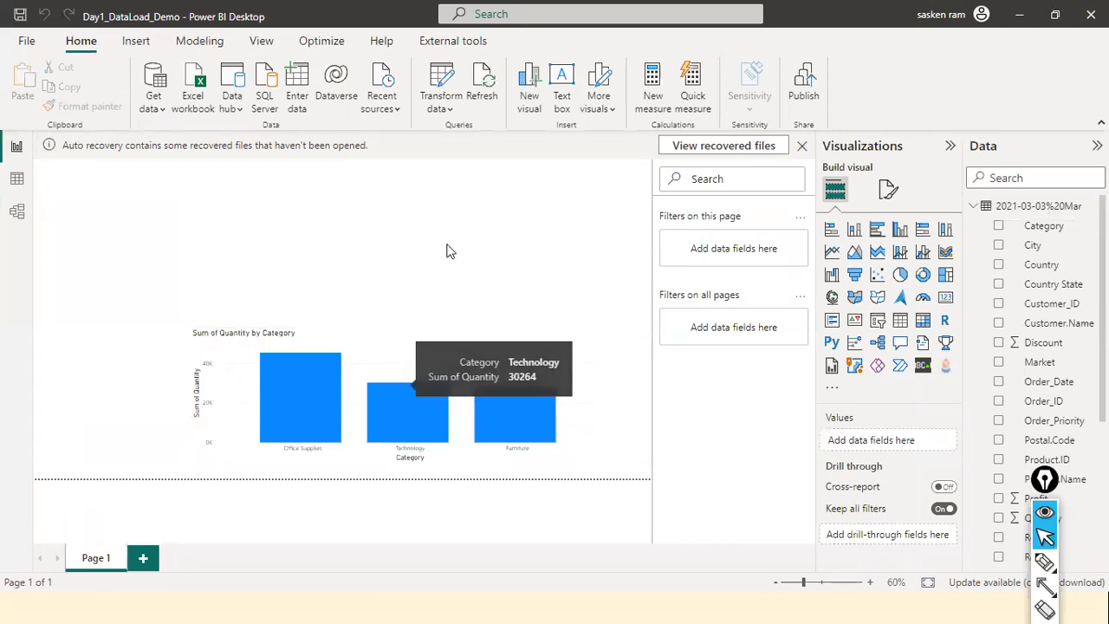
Add a widened donut chart showing Number of Employees by Account Name from the account table, searching the fields for "numb".
click(923, 277)
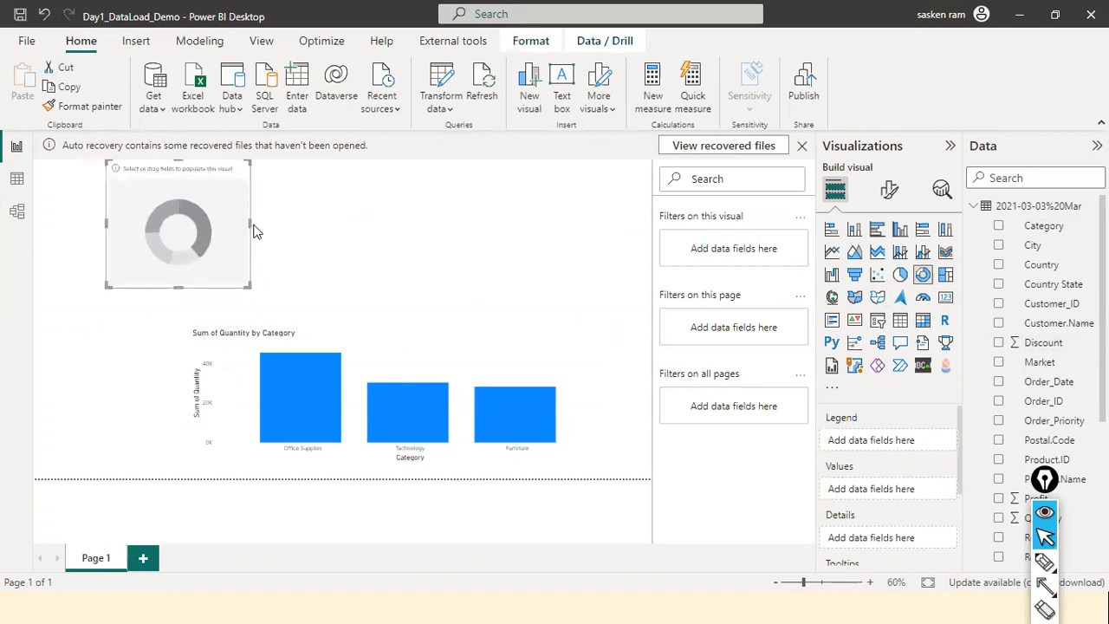
drag(249, 222, 391, 248)
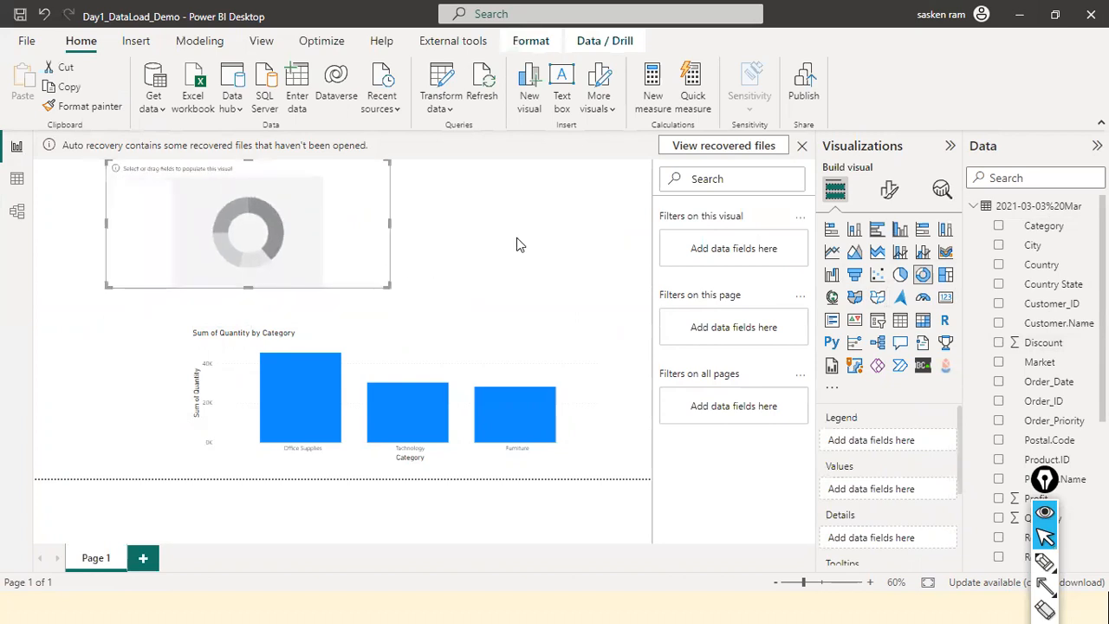
click(972, 206)
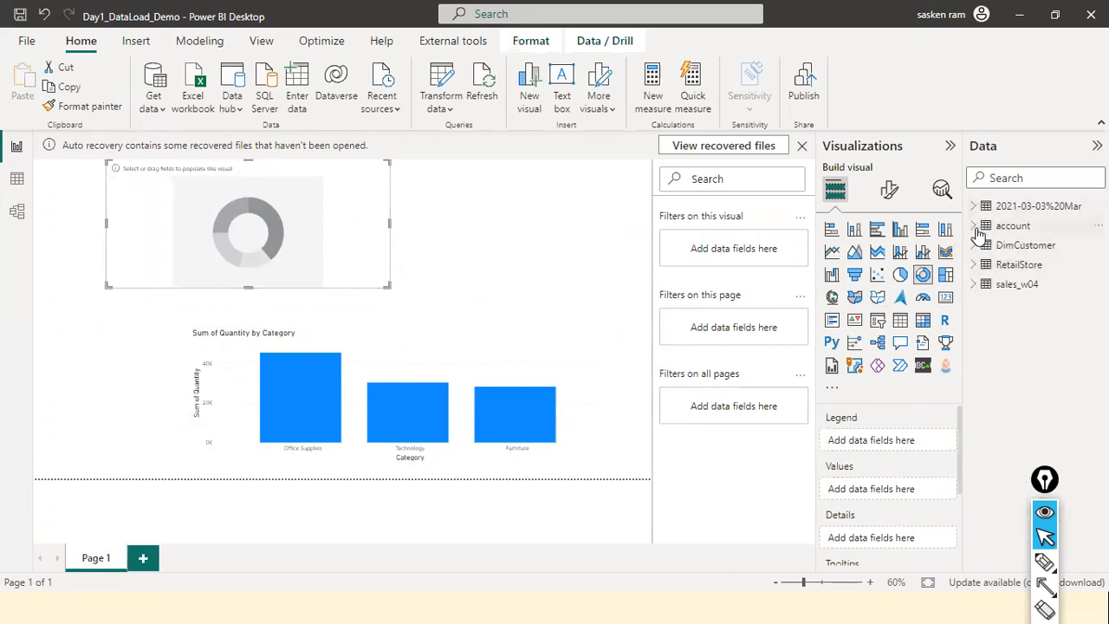
click(976, 227)
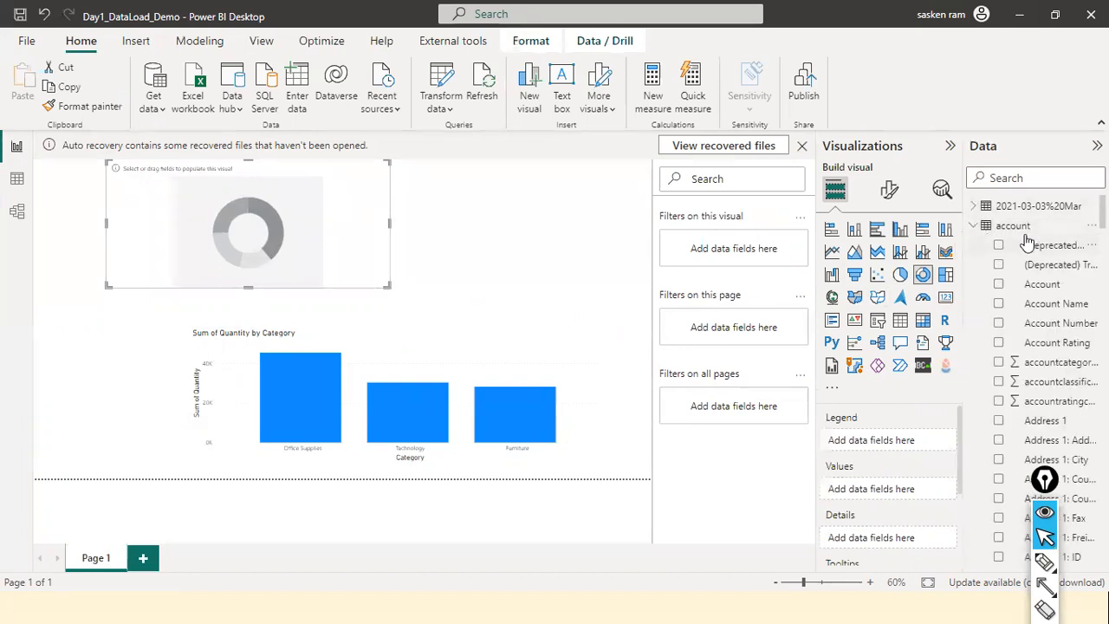
click(1035, 180)
text(numb)
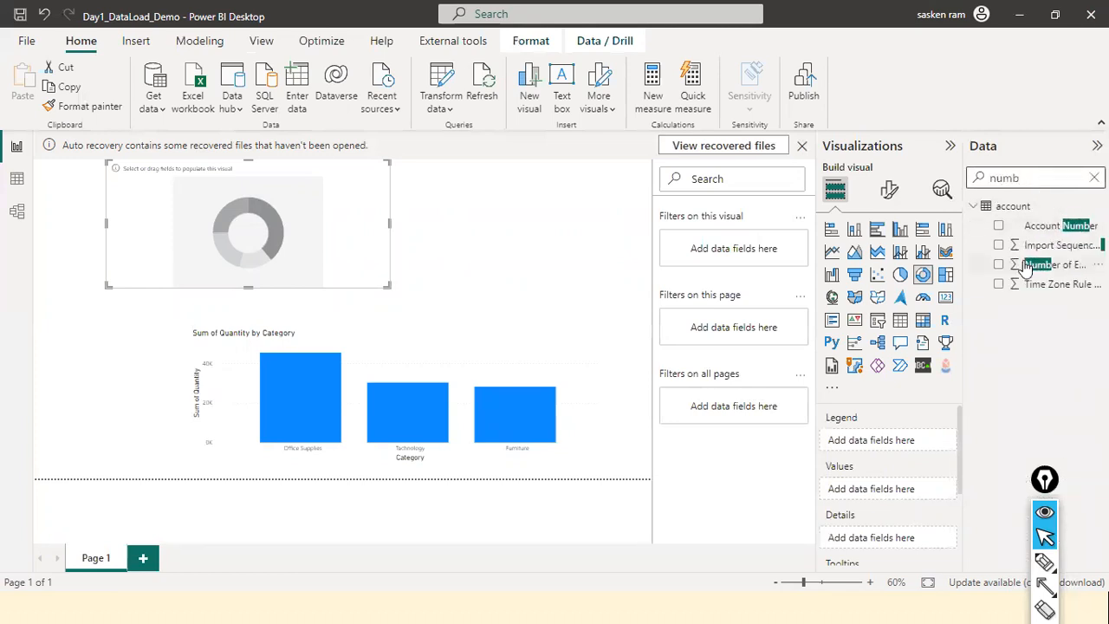
drag(1030, 264, 262, 248)
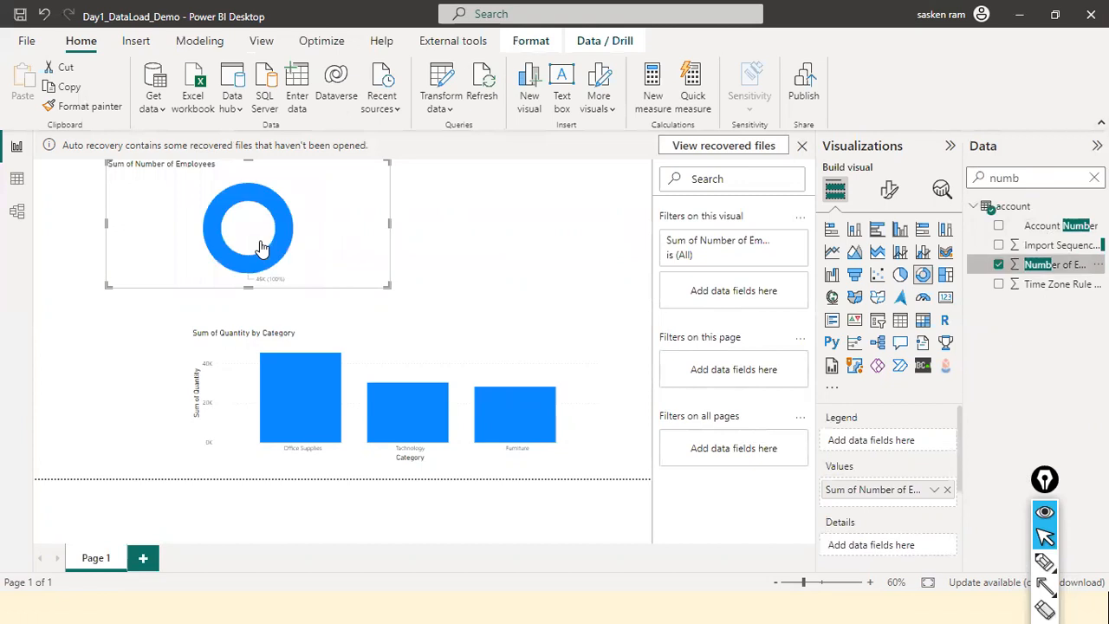
click(1095, 177)
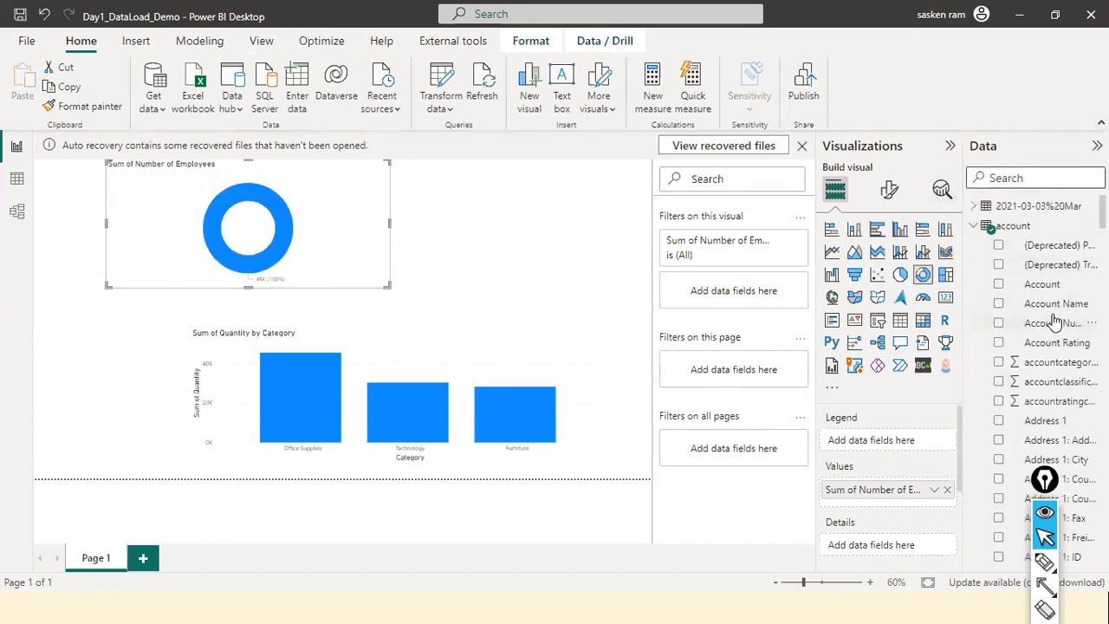
drag(1059, 304, 282, 225)
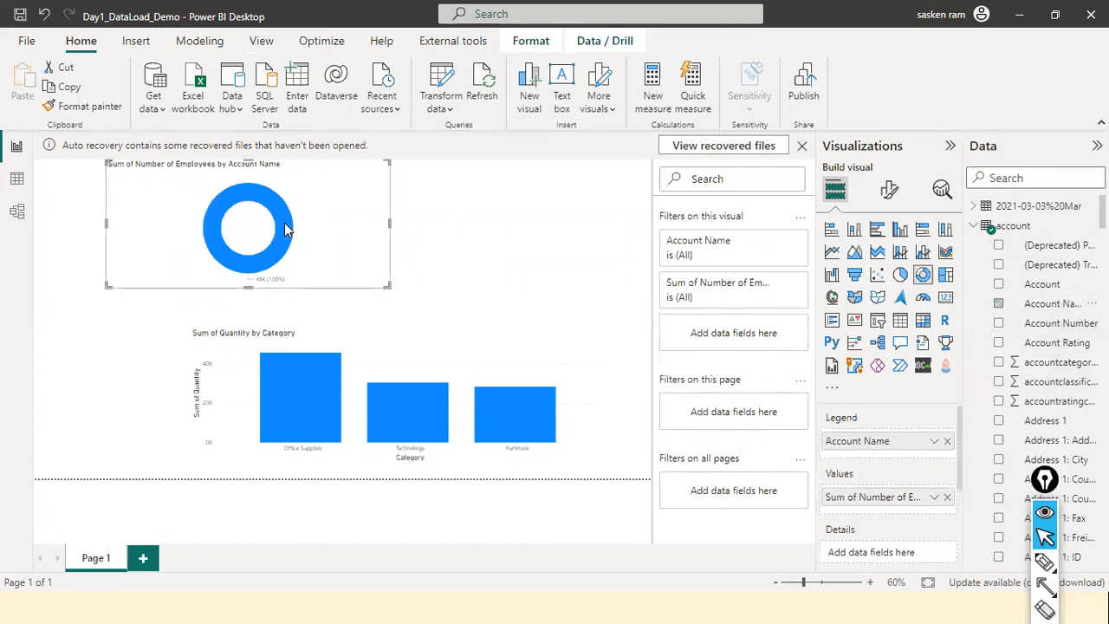
Shrink the Sum of Quantity by Category chart and resize and move the donut chart into the page's upper-left corner, clear of it.
click(309, 345)
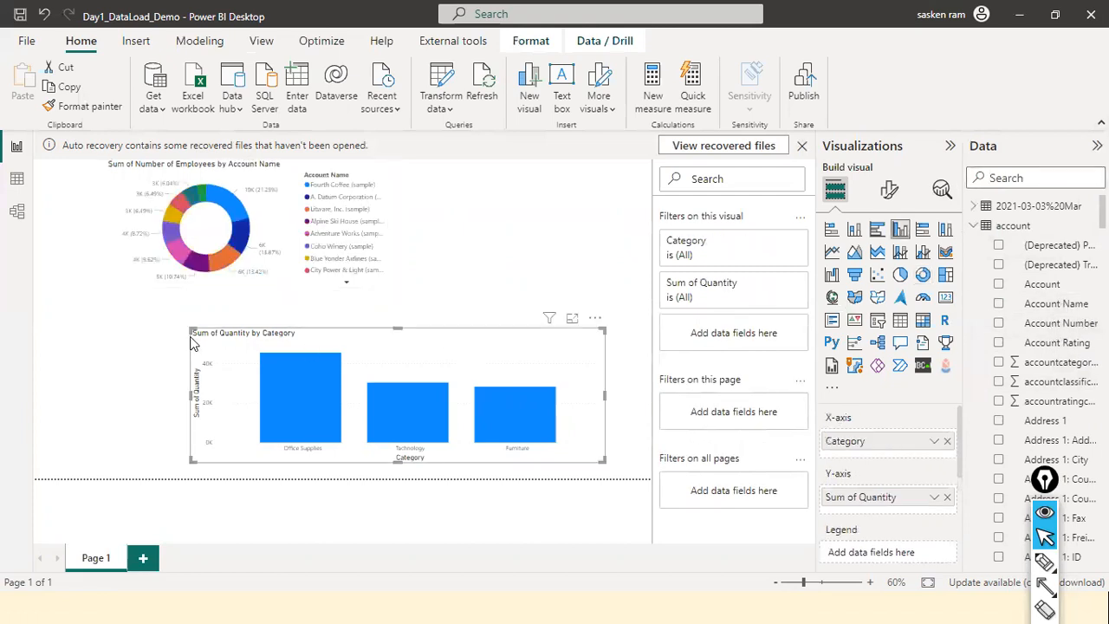
drag(192, 331, 373, 349)
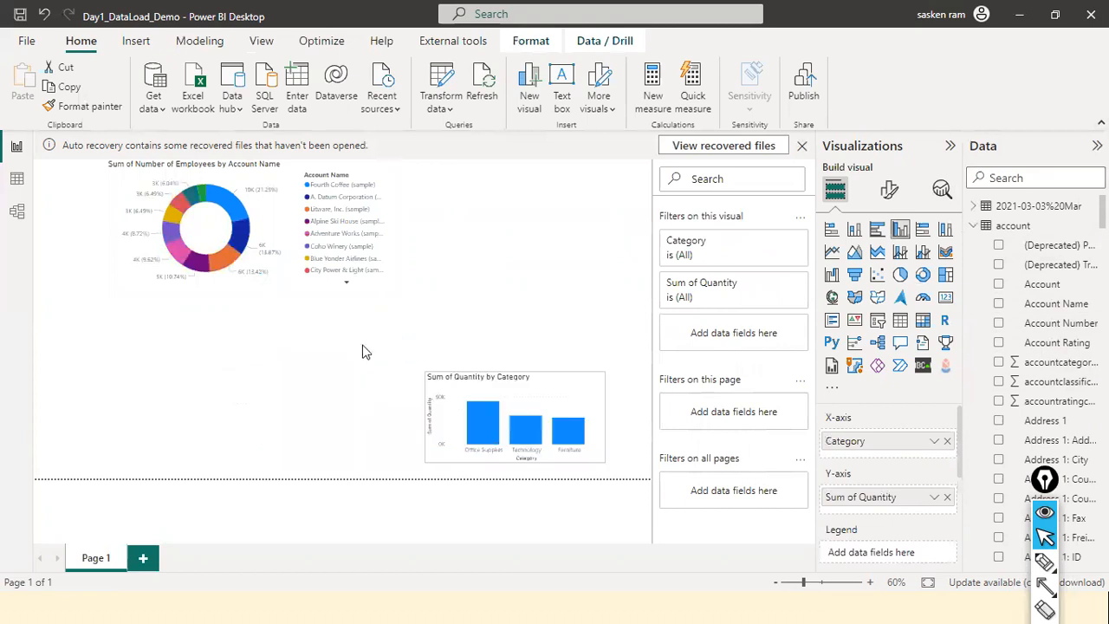
click(323, 284)
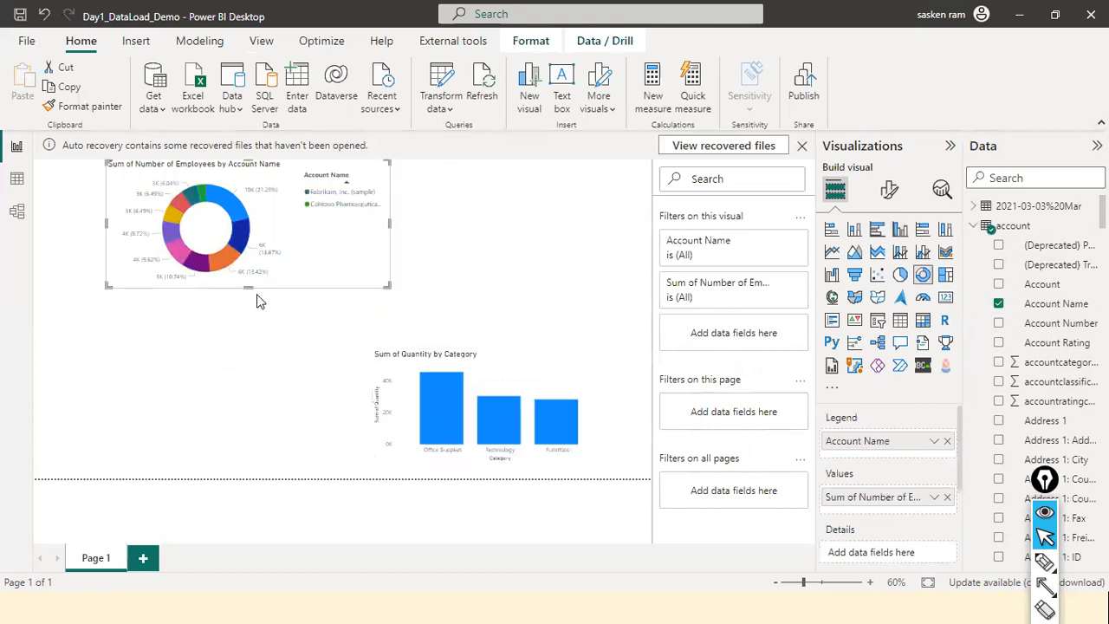
drag(256, 289, 252, 403)
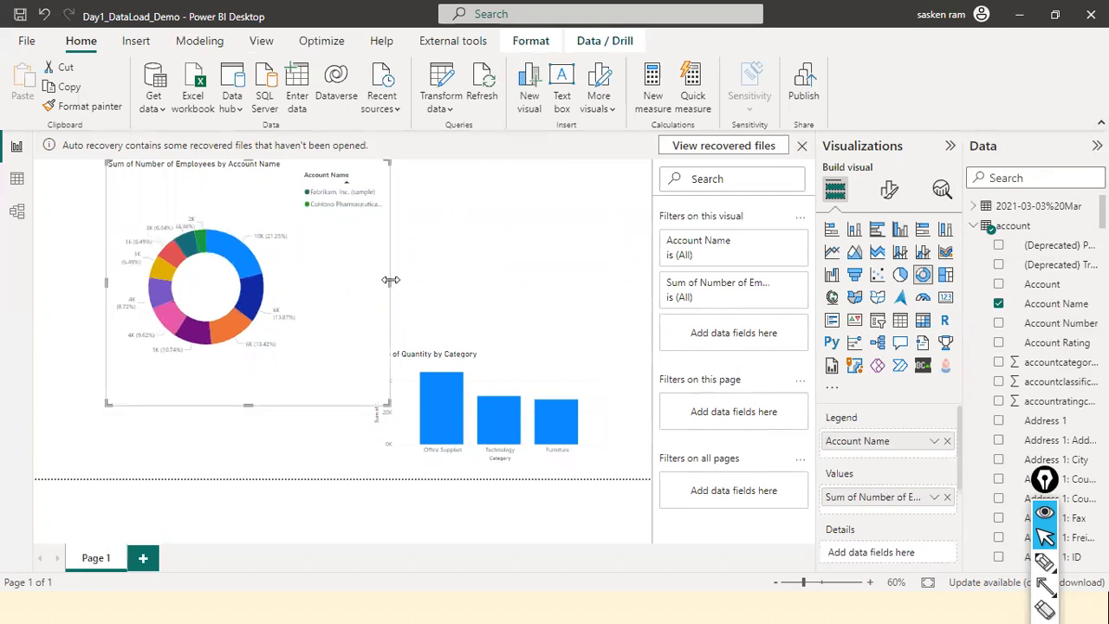
drag(390, 281, 527, 279)
drag(449, 276, 384, 273)
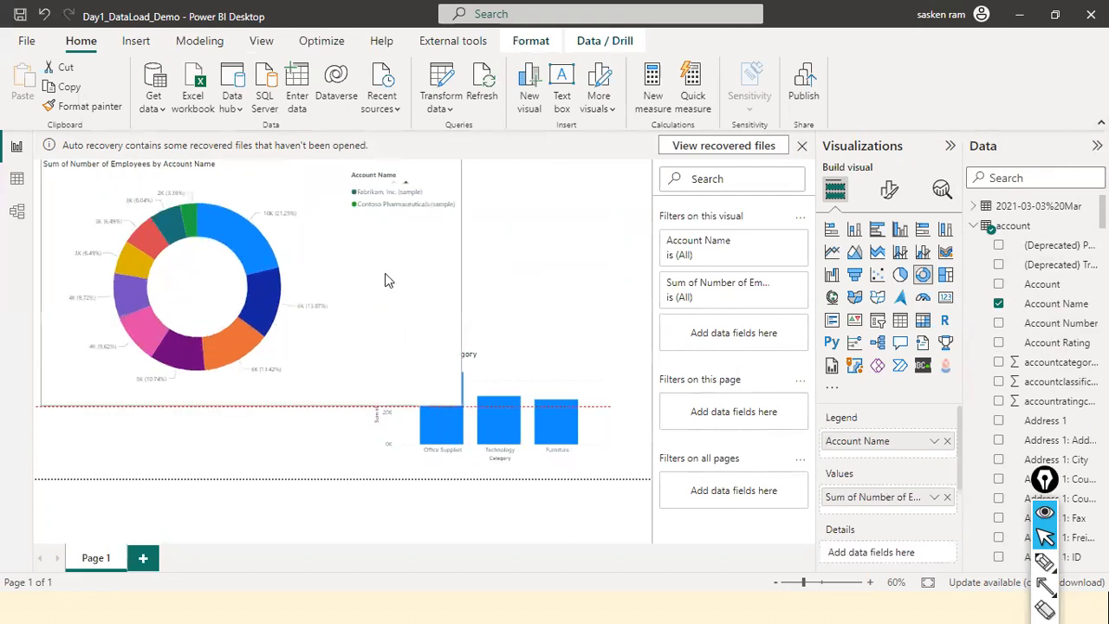
drag(266, 370, 259, 361)
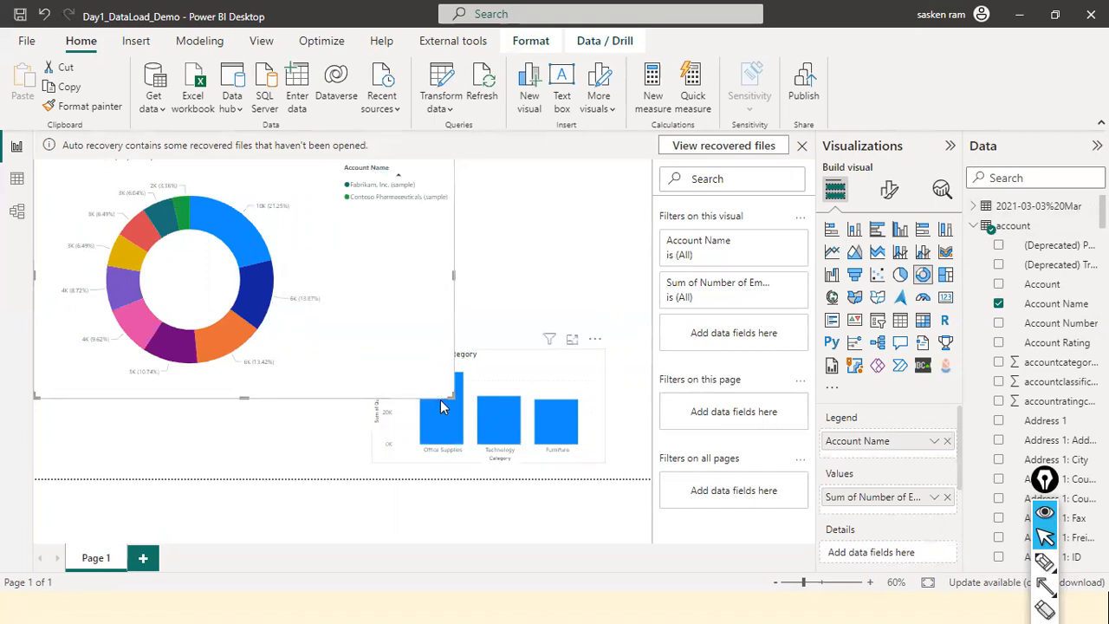
drag(444, 395, 339, 321)
click(282, 372)
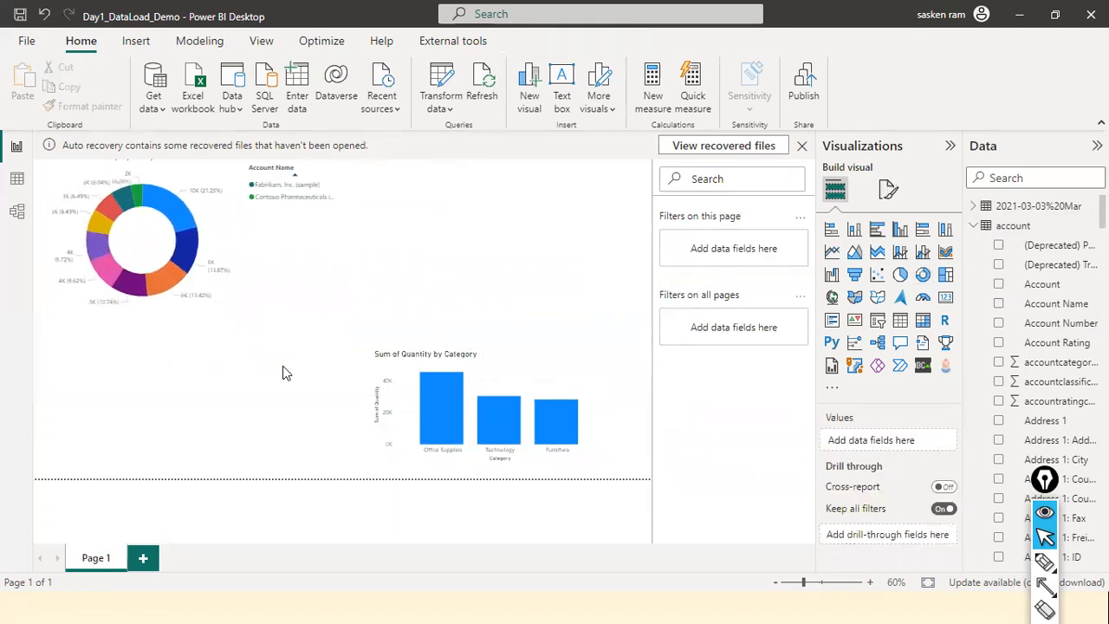